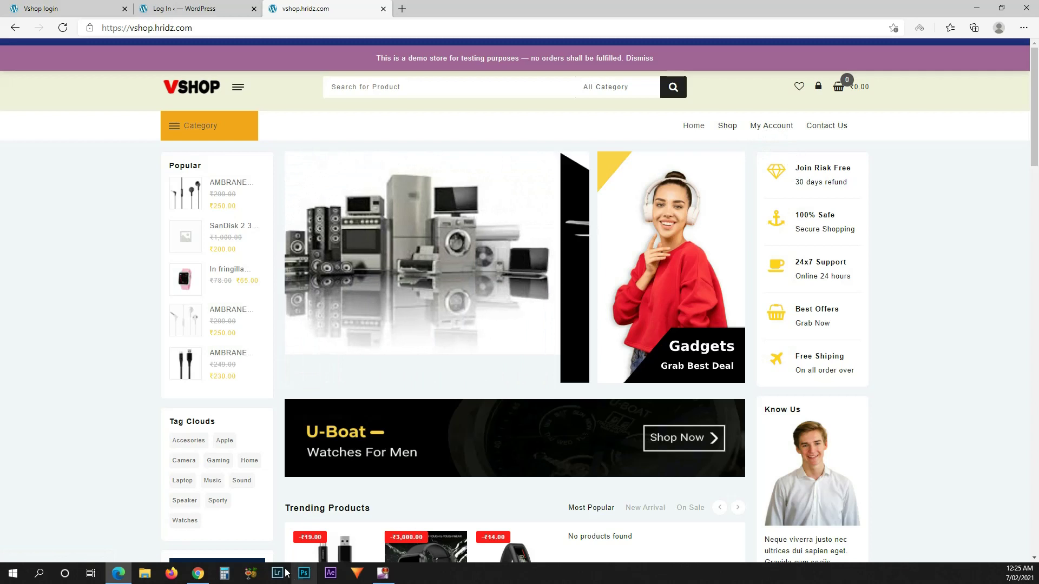
Switch to the WordPress admin in Chrome and open the LoginPress plugin's settings.
{"action": "left_click", "coordinate": [977, 8]}
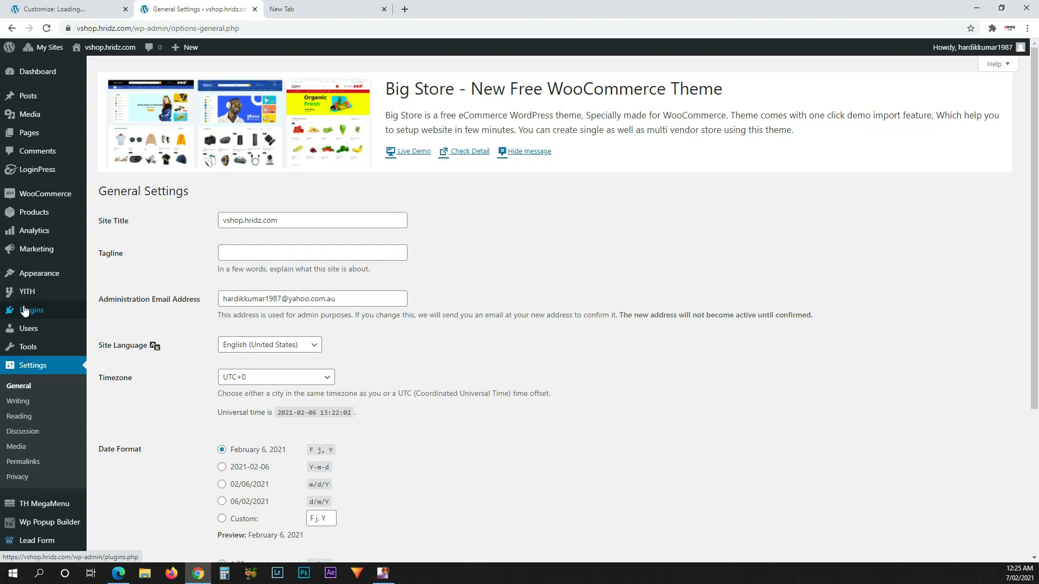
{"action": "left_click", "coordinate": [198, 574]}
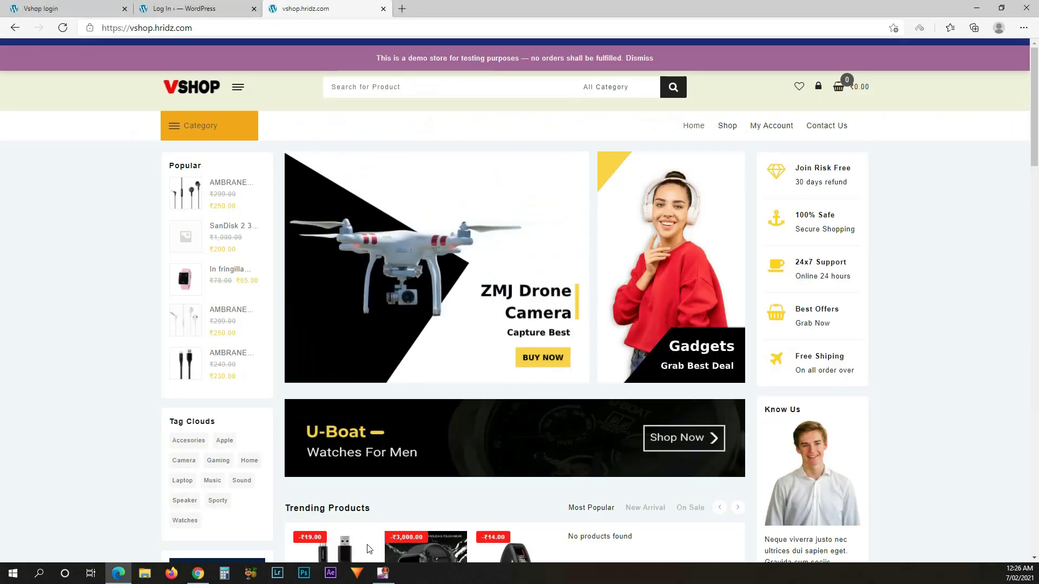
{"action": "left_click", "coordinate": [199, 575]}
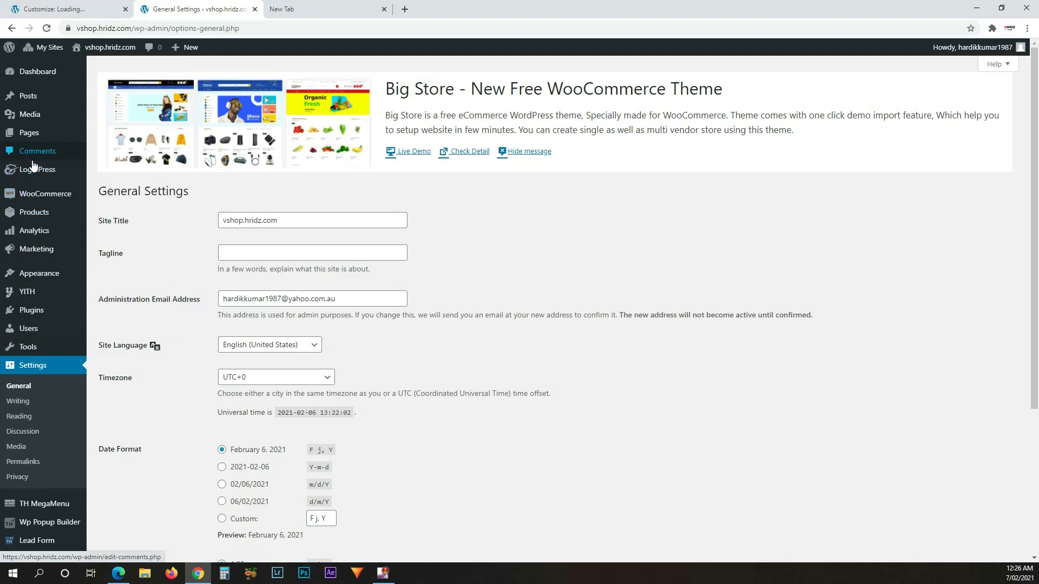
{"action": "left_click", "coordinate": [79, 174]}
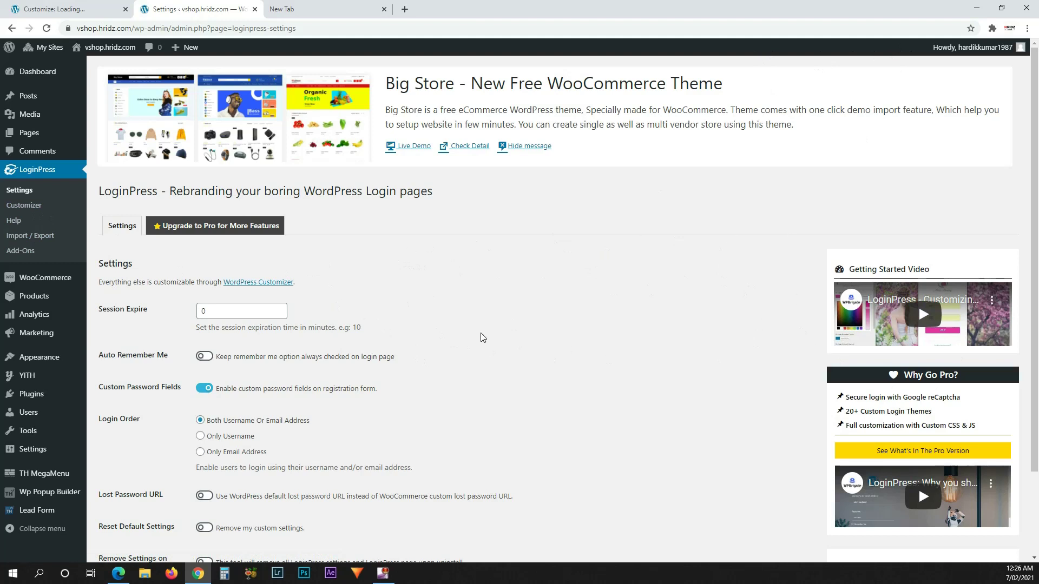
{"action": "scroll", "coordinate": [315, 265], "scroll_direction": "down", "scroll_amount": 2}
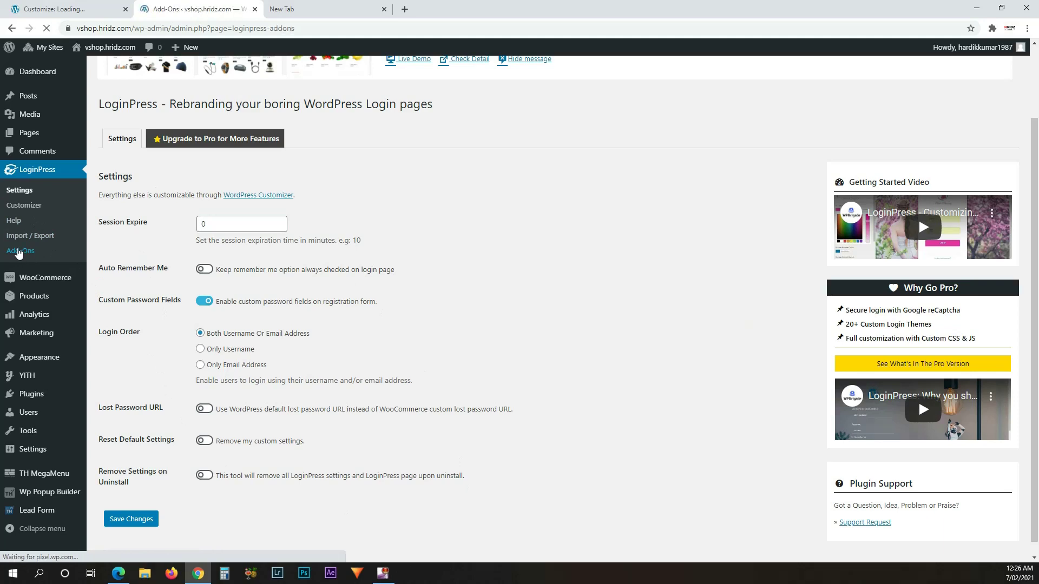
Enable the free Login Logout Menu add-on on the LoginPress Add-Ons page.
{"action": "scroll", "coordinate": [904, 431], "scroll_direction": "down", "scroll_amount": 2}
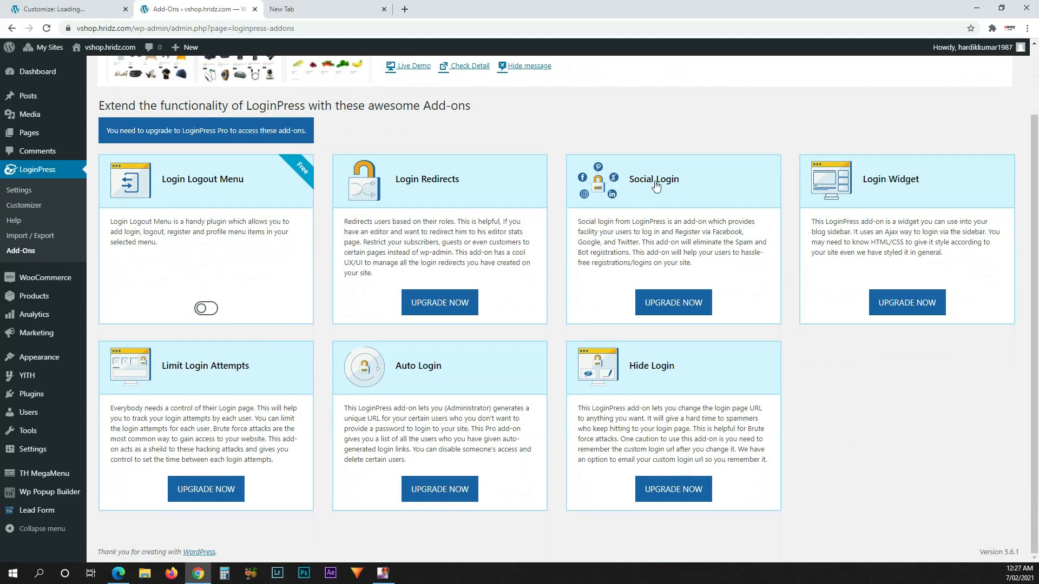
{"action": "scroll", "coordinate": [657, 200], "scroll_direction": "up", "scroll_amount": 2}
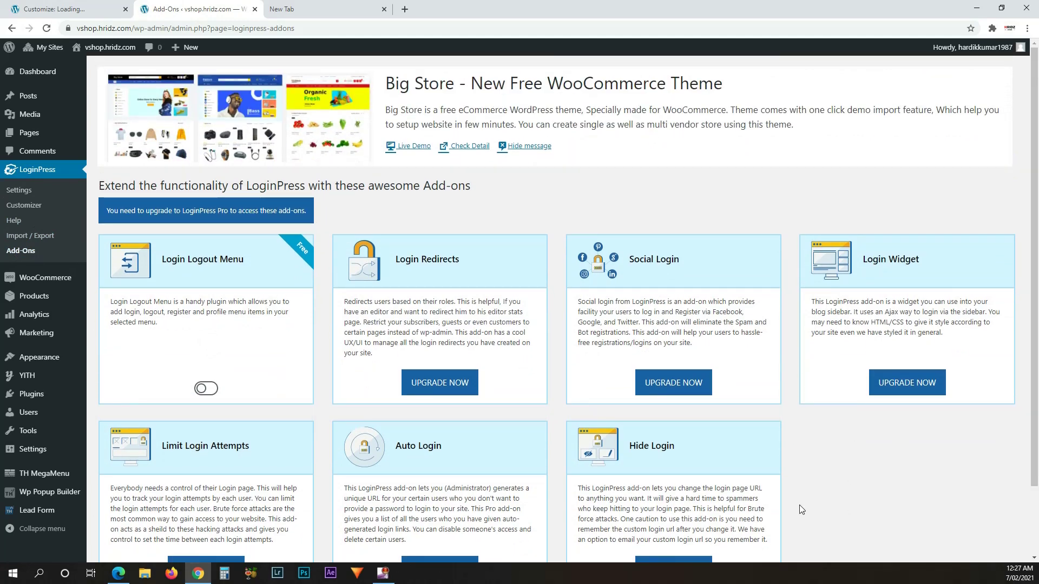
{"action": "scroll", "coordinate": [470, 461], "scroll_direction": "down", "scroll_amount": 1}
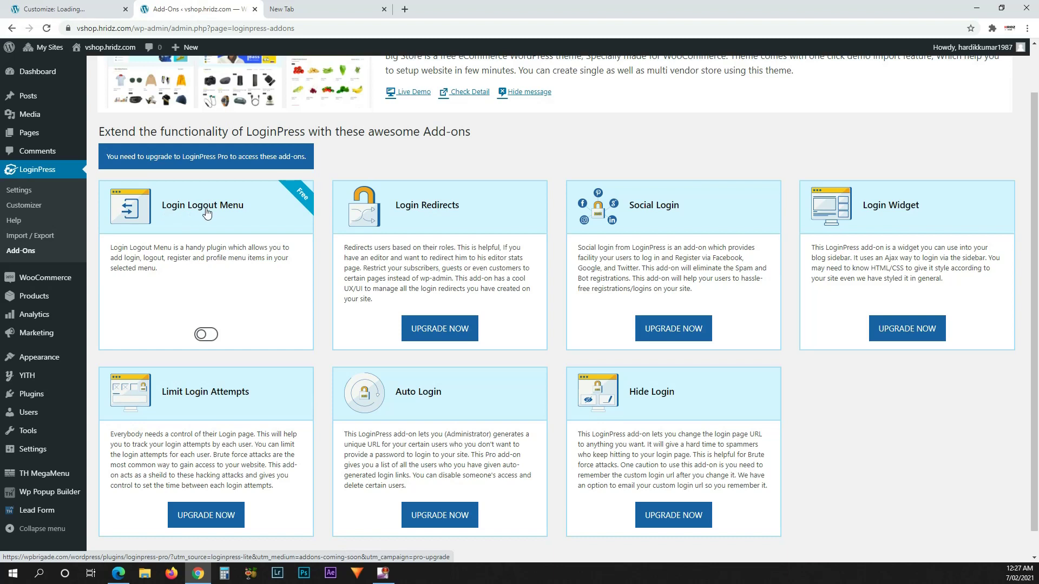
{"action": "left_click", "coordinate": [209, 335]}
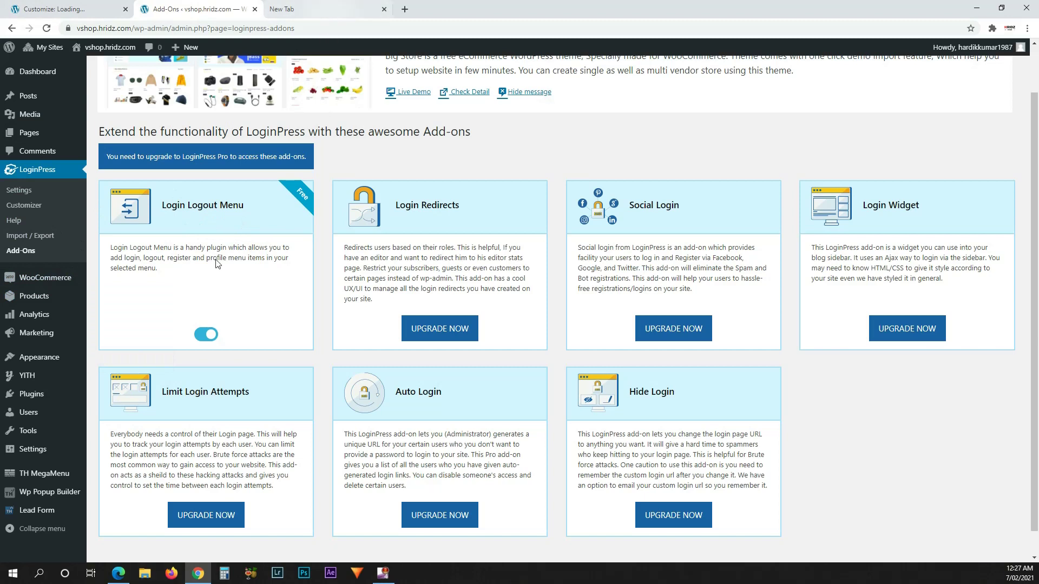
Go to the site's menu editor and load Main Menu (Main, Sticky) for editing.
{"action": "scroll", "coordinate": [60, 292], "scroll_direction": "up", "scroll_amount": 1}
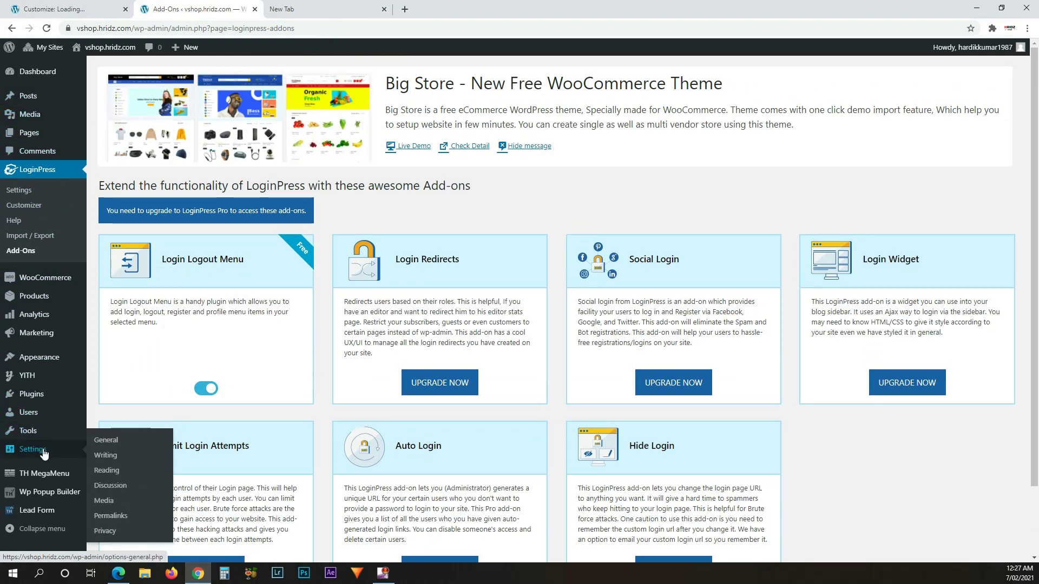
{"action": "mouse_move", "coordinate": [37, 363]}
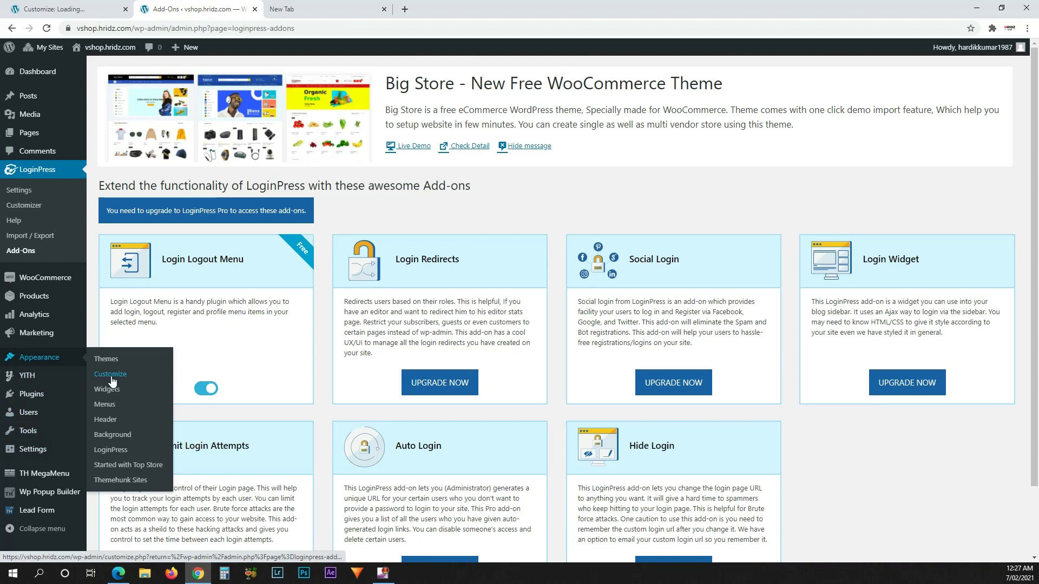
{"action": "left_click", "coordinate": [106, 406]}
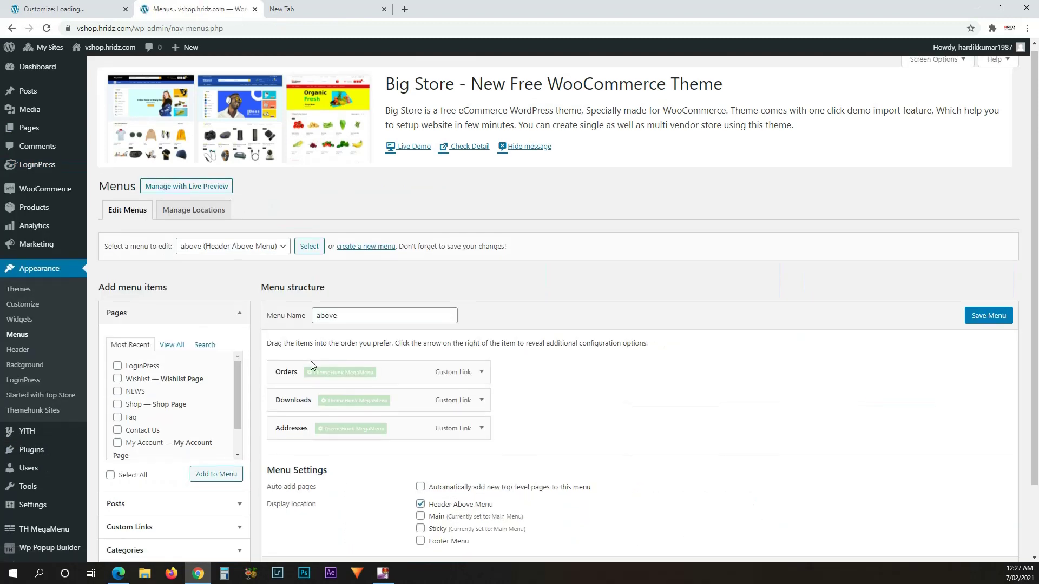
{"action": "scroll", "coordinate": [310, 362], "scroll_direction": "down", "scroll_amount": 2}
{"action": "scroll", "coordinate": [325, 390], "scroll_direction": "up", "scroll_amount": 2}
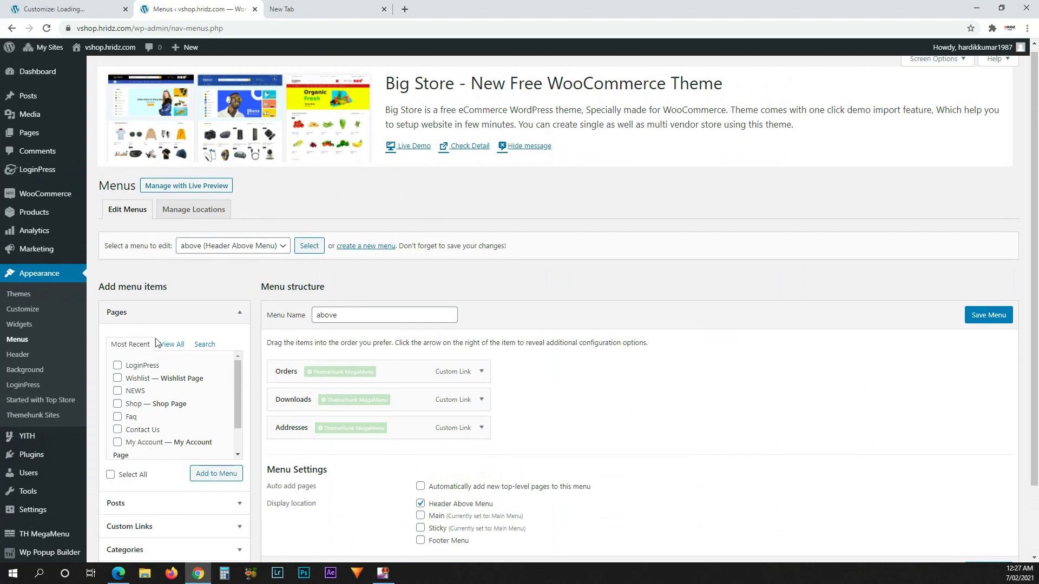
{"action": "left_click", "coordinate": [240, 250]}
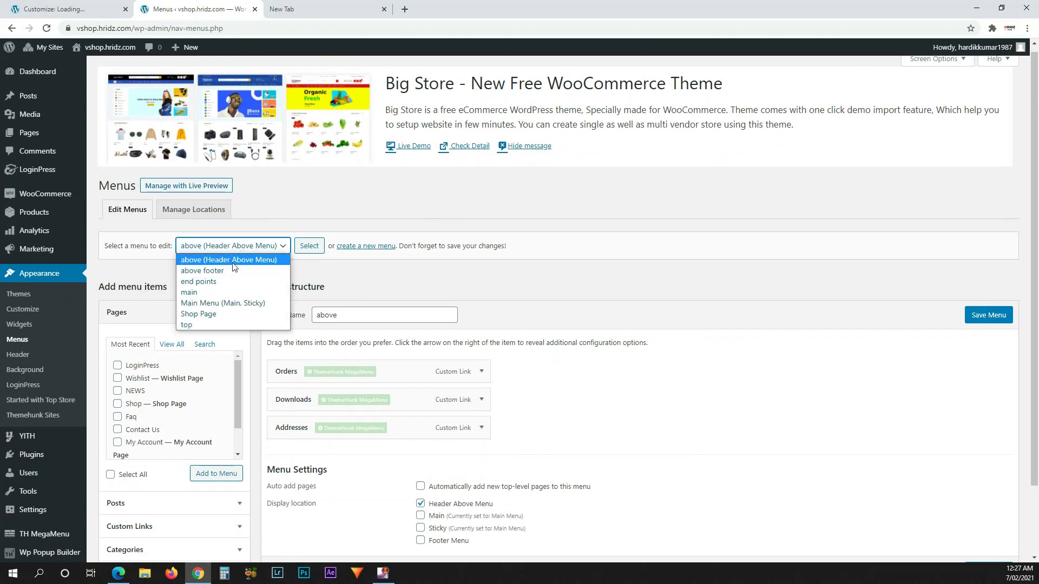
{"action": "left_click", "coordinate": [188, 303]}
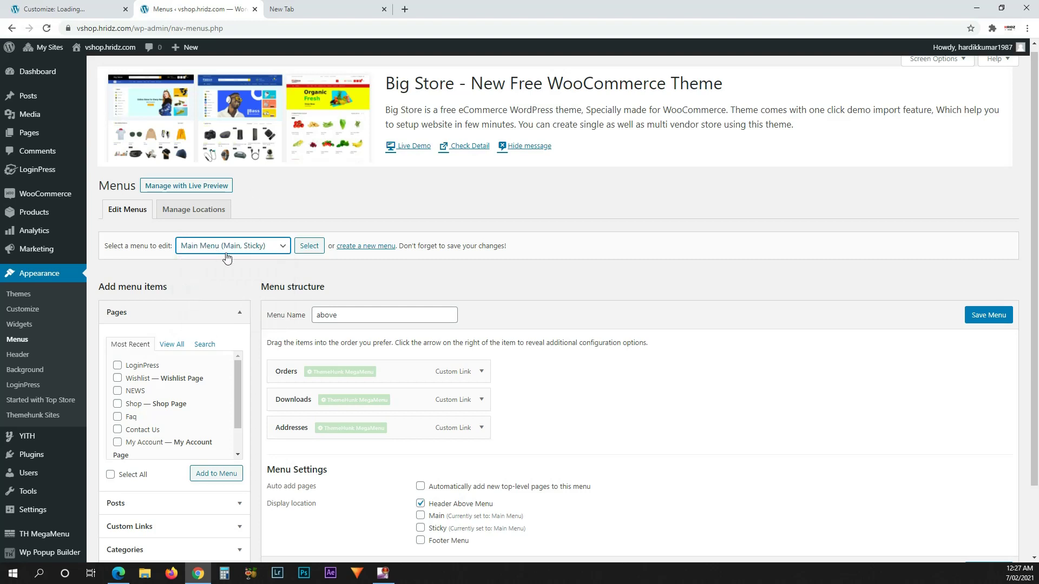
{"action": "scroll", "coordinate": [416, 346], "scroll_direction": "down", "scroll_amount": 3}
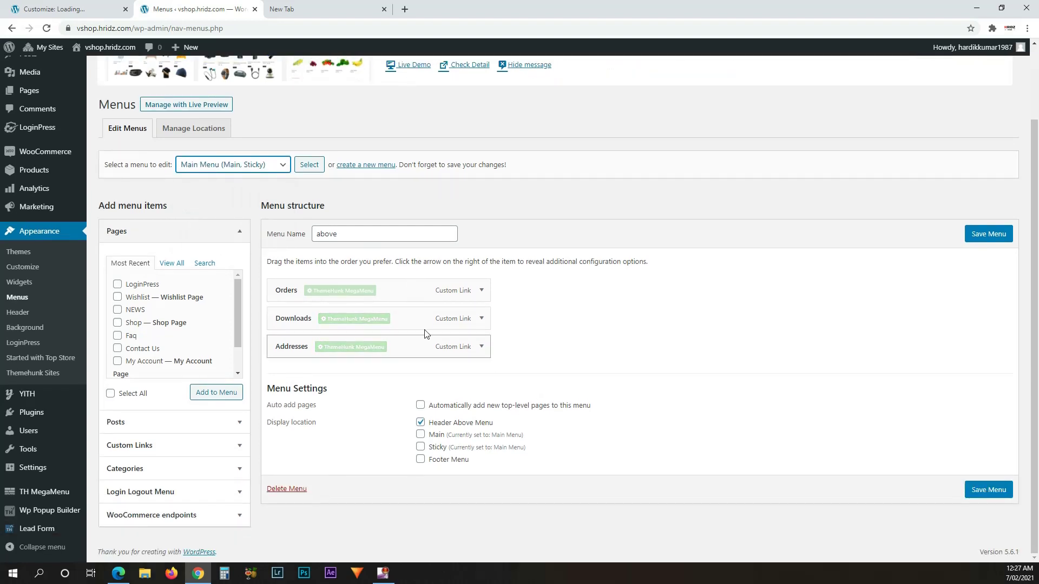
{"action": "left_click", "coordinate": [308, 166]}
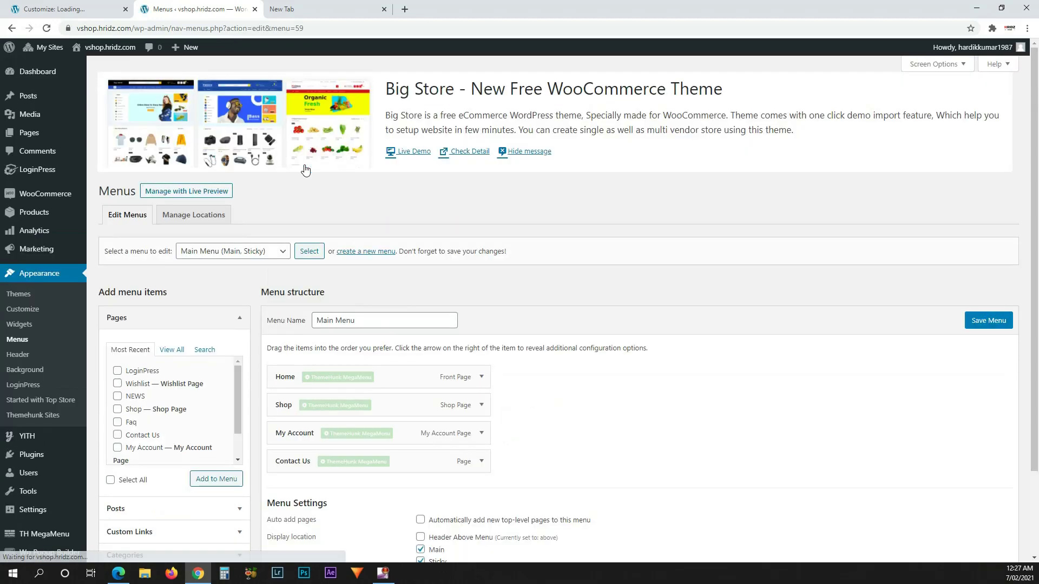
Add the Log In | Log Out, Register and Profile items from the Login Logout Menu group to Main Menu.
{"action": "scroll", "coordinate": [505, 320], "scroll_direction": "down", "scroll_amount": 2}
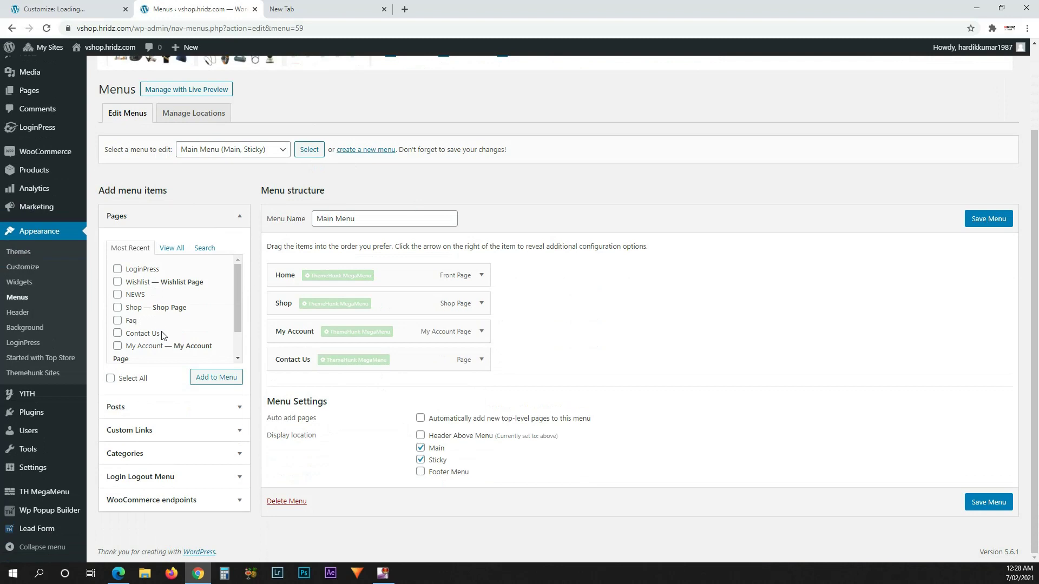
{"action": "scroll", "coordinate": [161, 335], "scroll_direction": "down", "scroll_amount": 1}
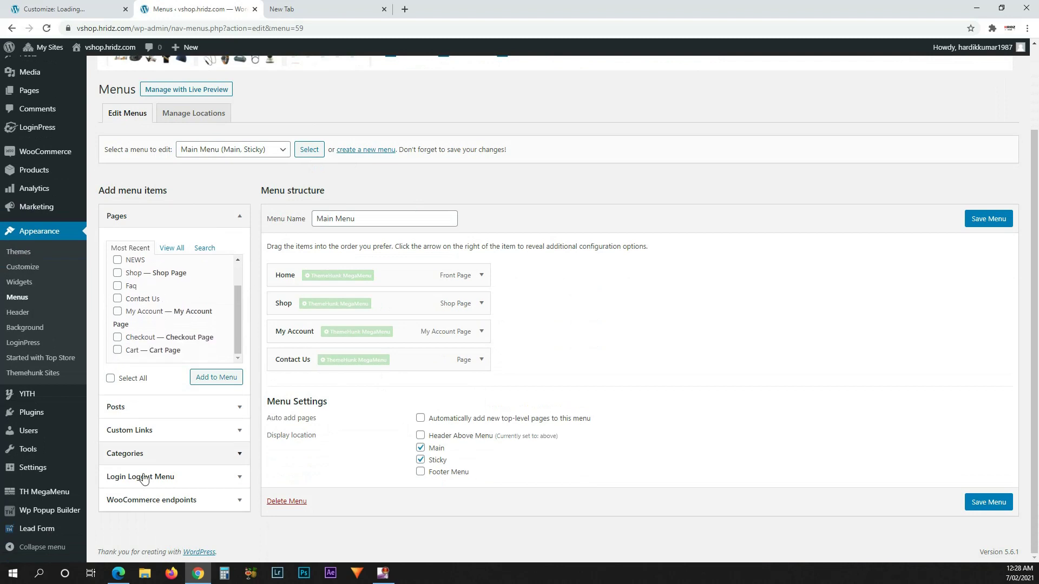
{"action": "left_click", "coordinate": [187, 479]}
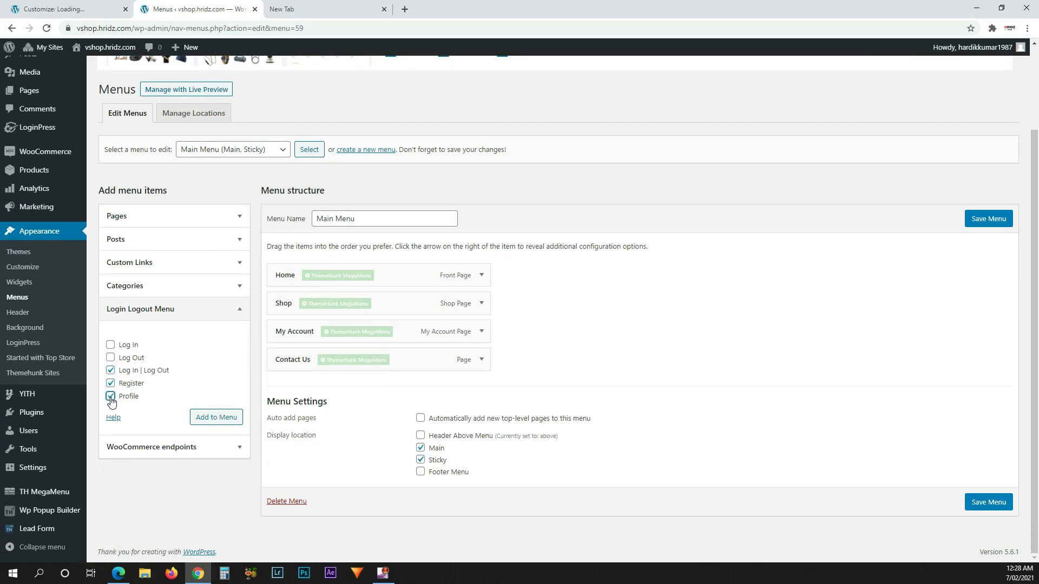
{"action": "left_click", "coordinate": [216, 417]}
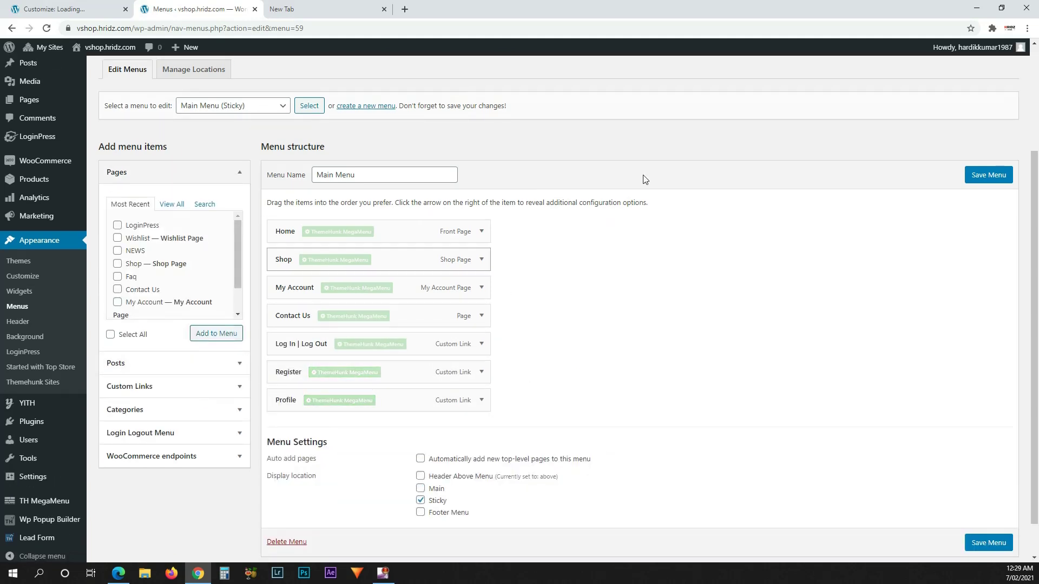
Create a new page titled Member and publish it.
{"action": "scroll", "coordinate": [348, 369], "scroll_direction": "up", "scroll_amount": 1}
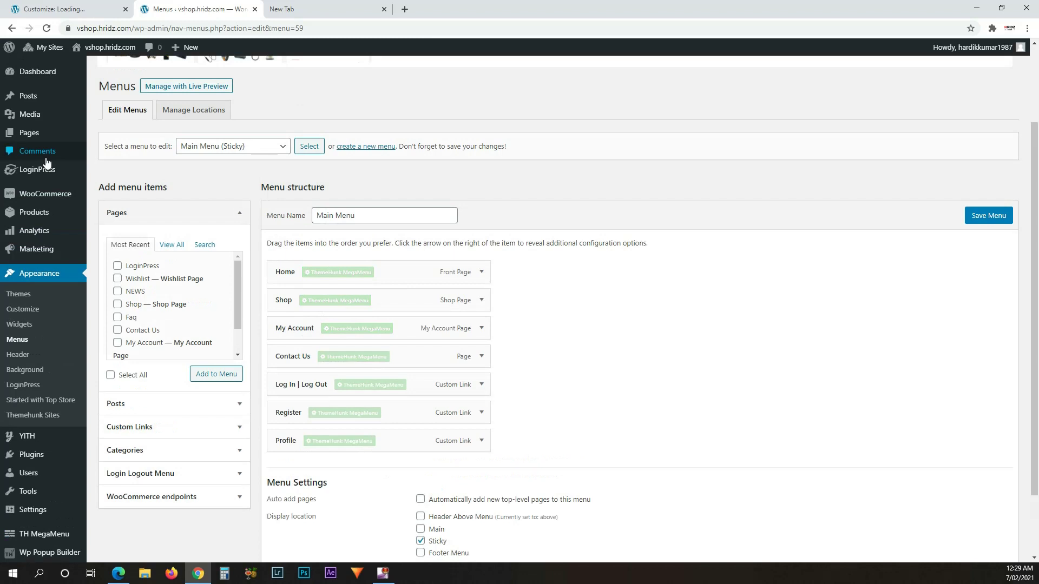
{"action": "scroll", "coordinate": [33, 135], "scroll_direction": "up", "scroll_amount": 2}
{"action": "mouse_move", "coordinate": [35, 135]}
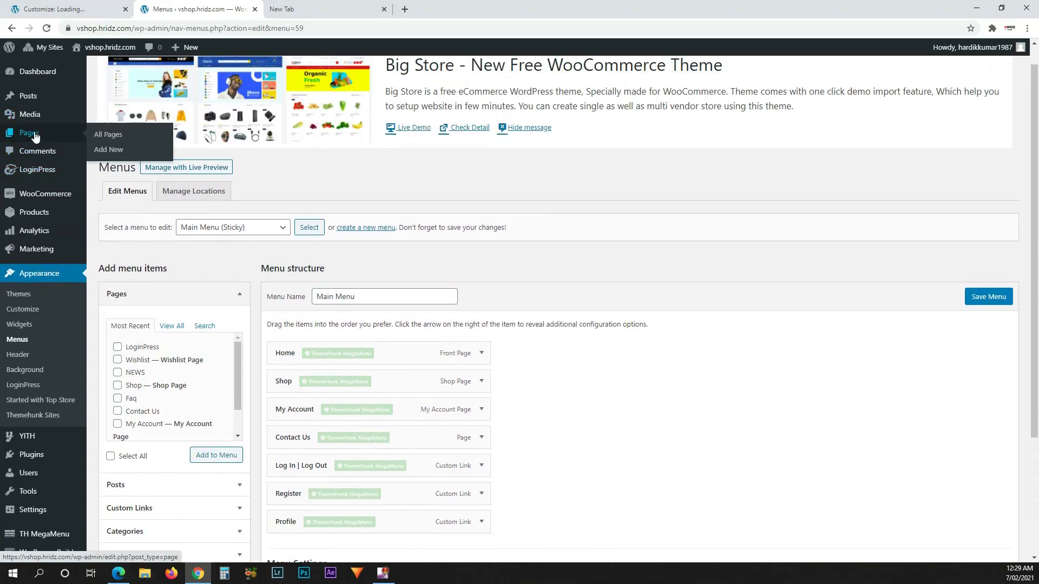
{"action": "left_click", "coordinate": [105, 152]}
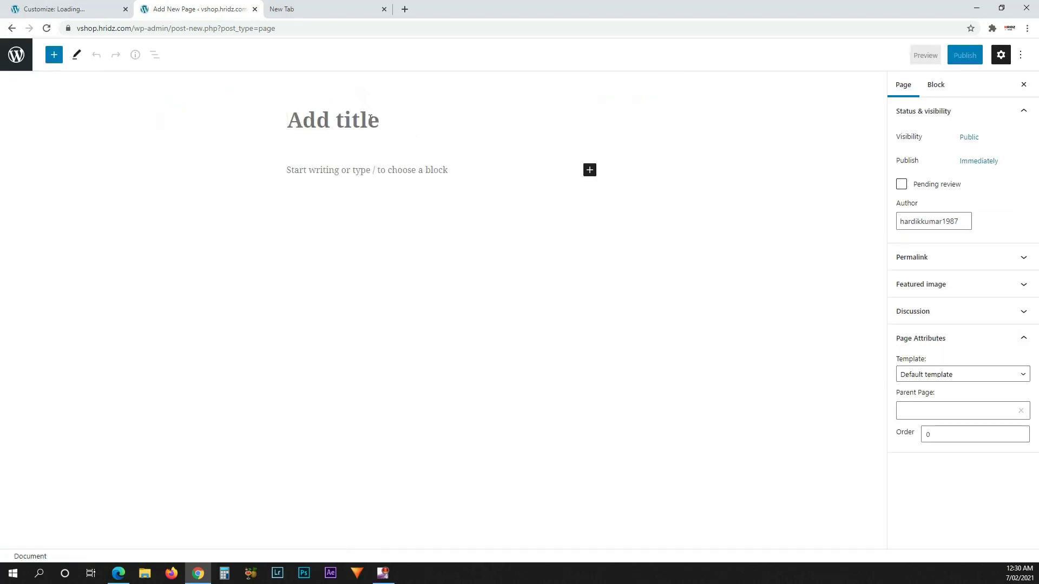
{"action": "type", "text": "Member"}
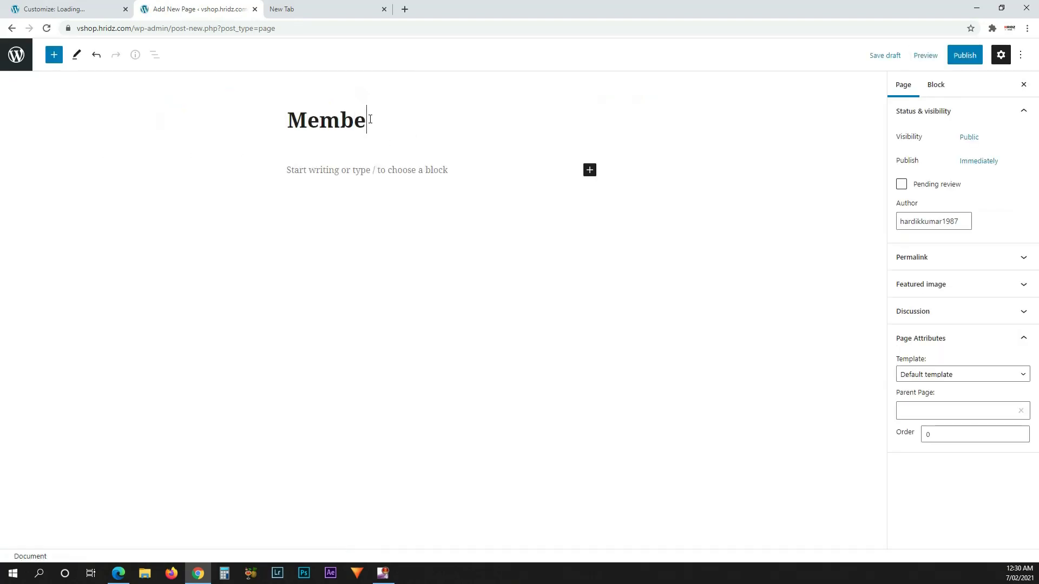
{"action": "left_click", "coordinate": [981, 56]}
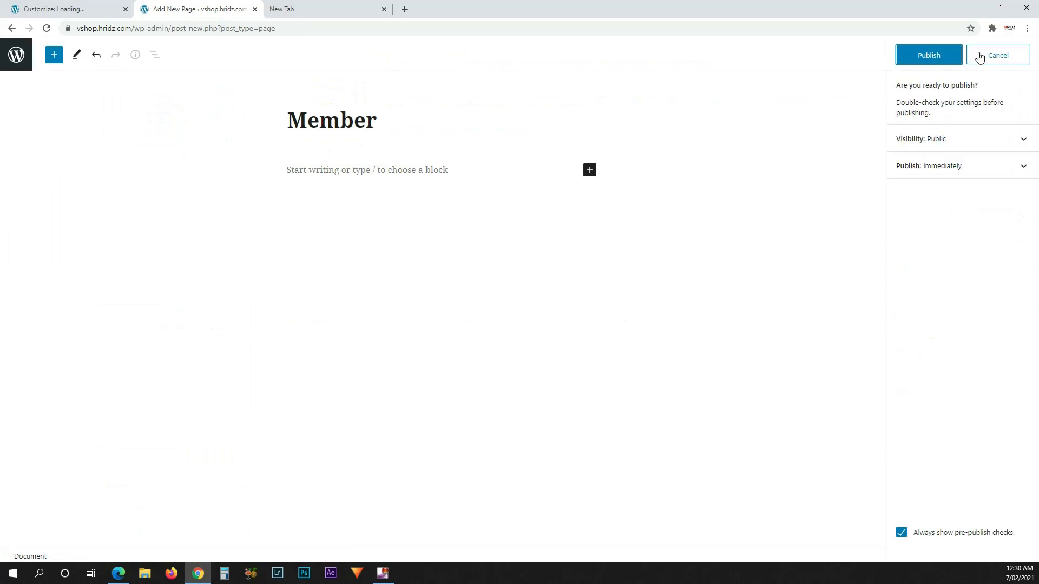
{"action": "left_click", "coordinate": [950, 55]}
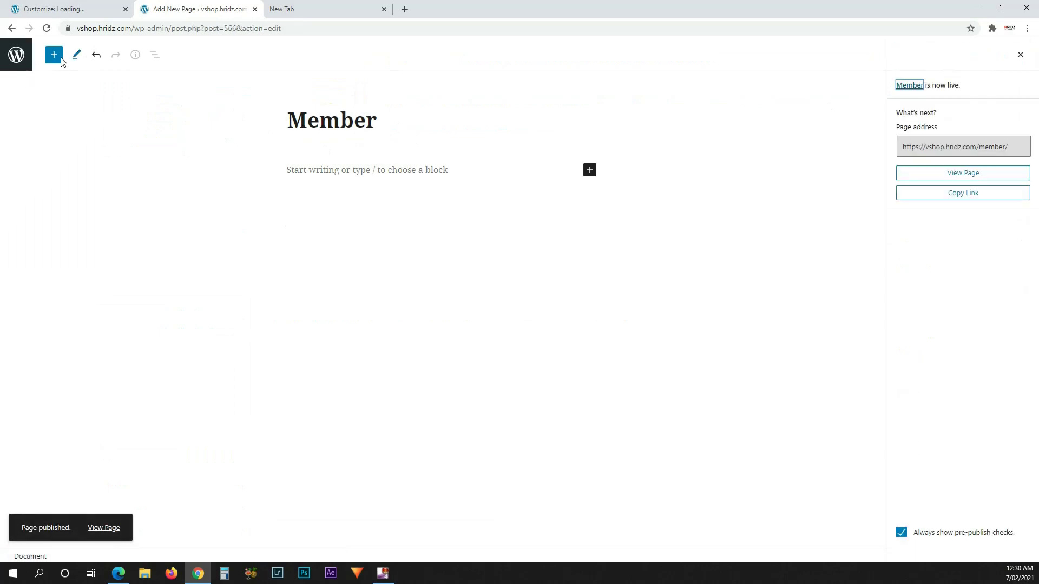
Leave the page editor, return to the menu editor and load Main Menu (Sticky).
{"action": "left_click", "coordinate": [9, 60]}
{"action": "mouse_move", "coordinate": [36, 416]}
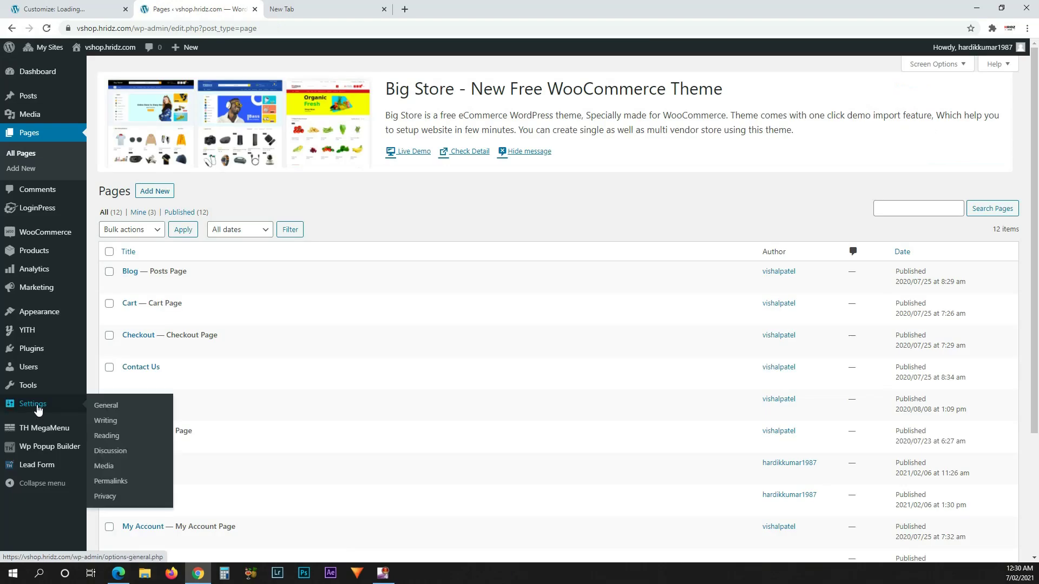
{"action": "mouse_move", "coordinate": [51, 318]}
{"action": "left_click", "coordinate": [105, 359]}
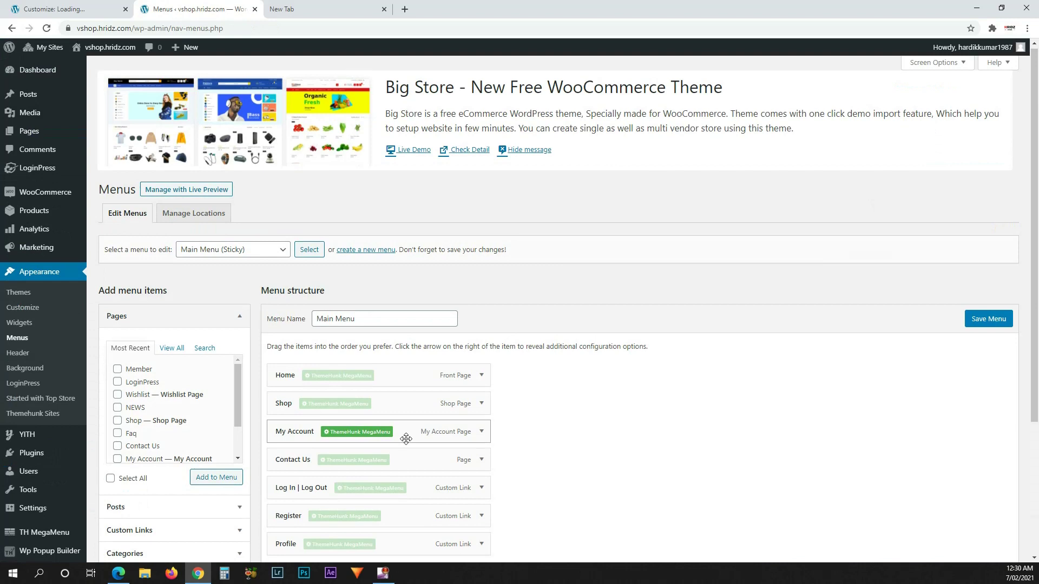
{"action": "scroll", "coordinate": [406, 438], "scroll_direction": "down", "scroll_amount": 3}
{"action": "scroll", "coordinate": [346, 213], "scroll_direction": "up", "scroll_amount": 2}
{"action": "left_click", "coordinate": [225, 187]}
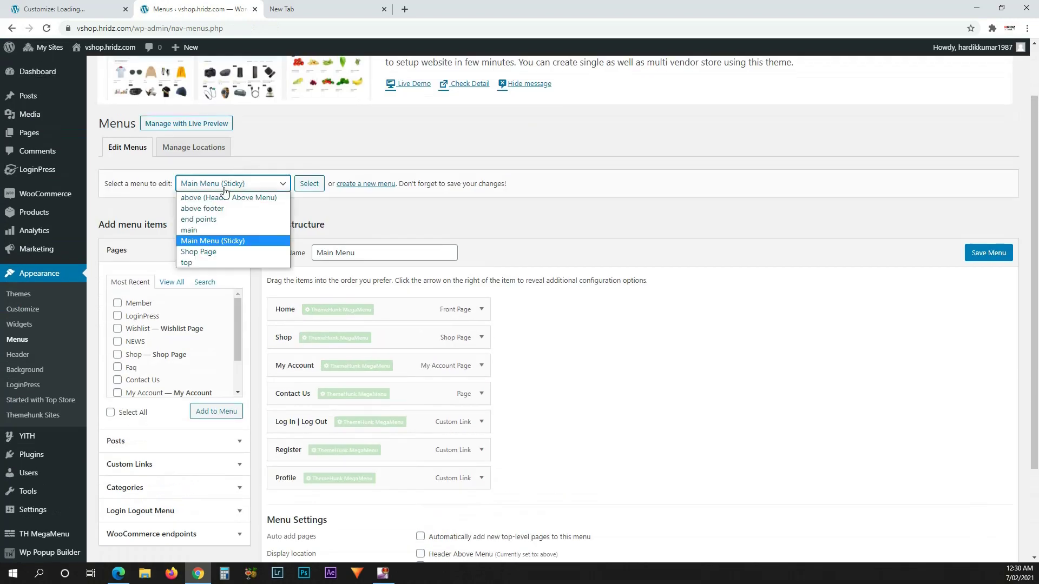
{"action": "left_click", "coordinate": [214, 242]}
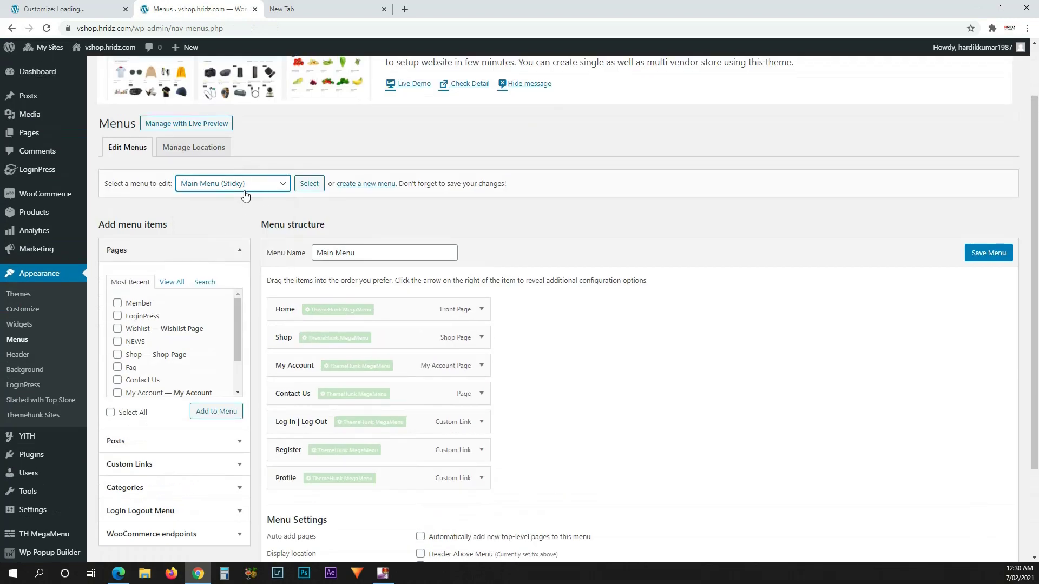
{"action": "left_click", "coordinate": [306, 184]}
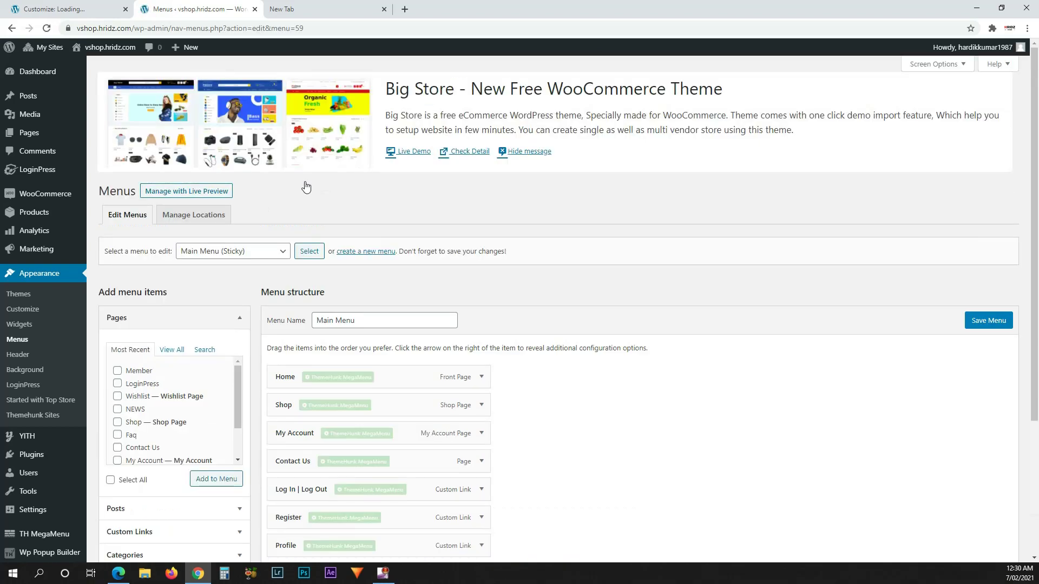
Add the Member page to Main Menu and place it between My Account and Contact Us.
{"action": "scroll", "coordinate": [259, 200], "scroll_direction": "down", "scroll_amount": 3}
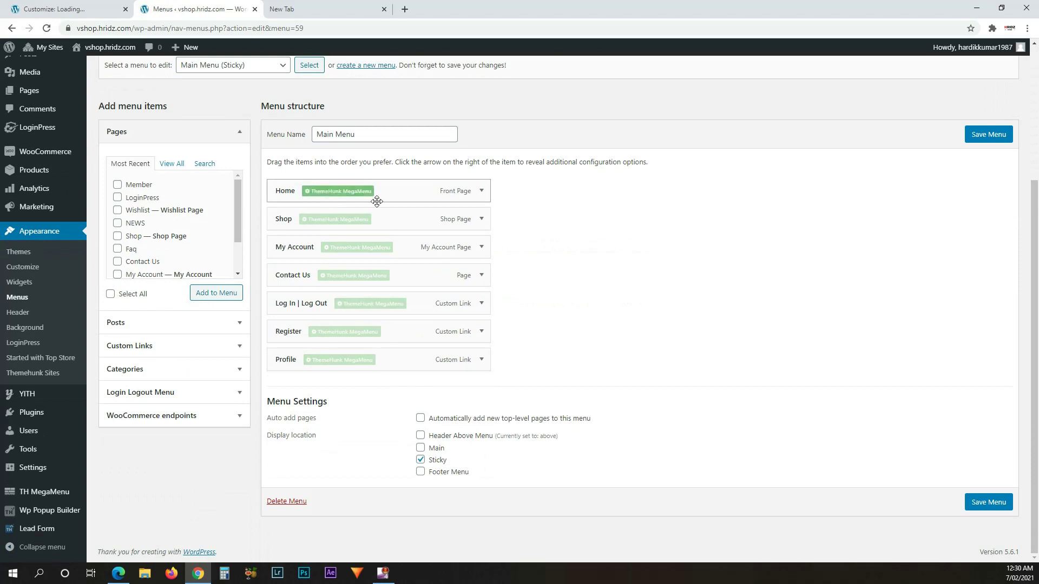
{"action": "left_click", "coordinate": [177, 395]}
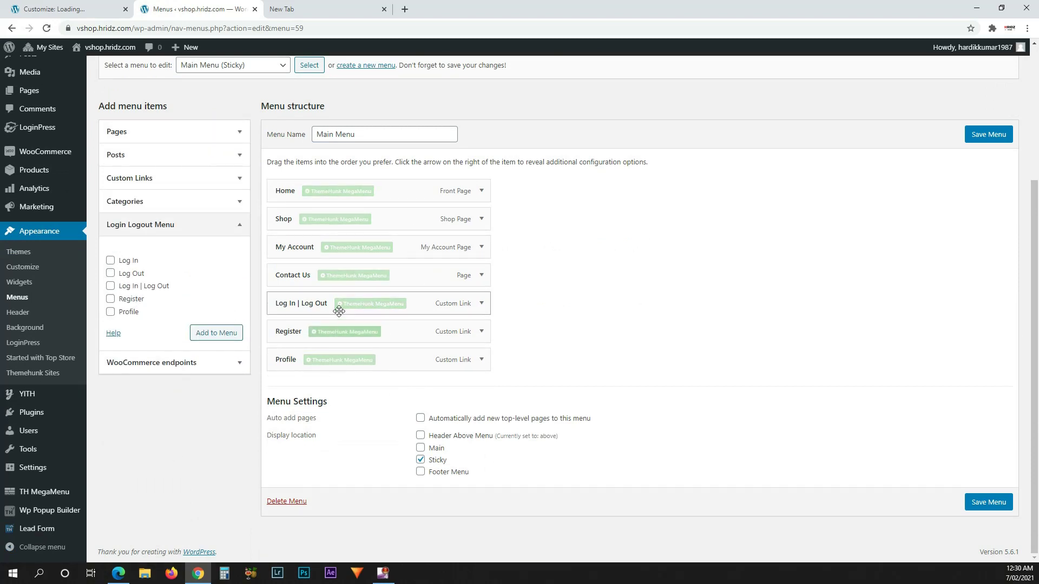
{"action": "left_click", "coordinate": [151, 136]}
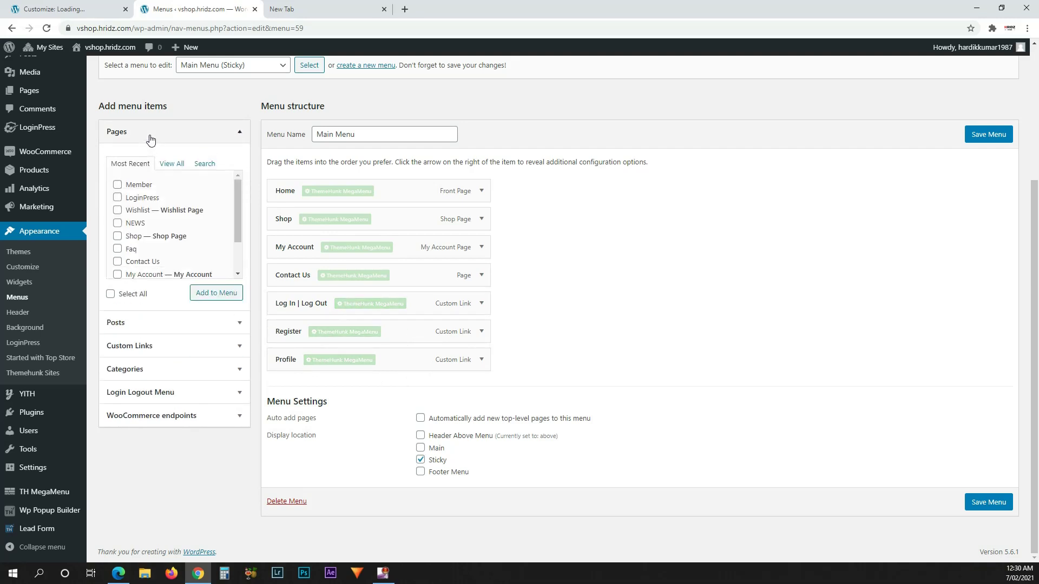
{"action": "left_click", "coordinate": [117, 187]}
{"action": "left_click", "coordinate": [219, 296]}
{"action": "left_click_drag", "start_coordinate": [360, 392], "coordinate": [357, 279]}
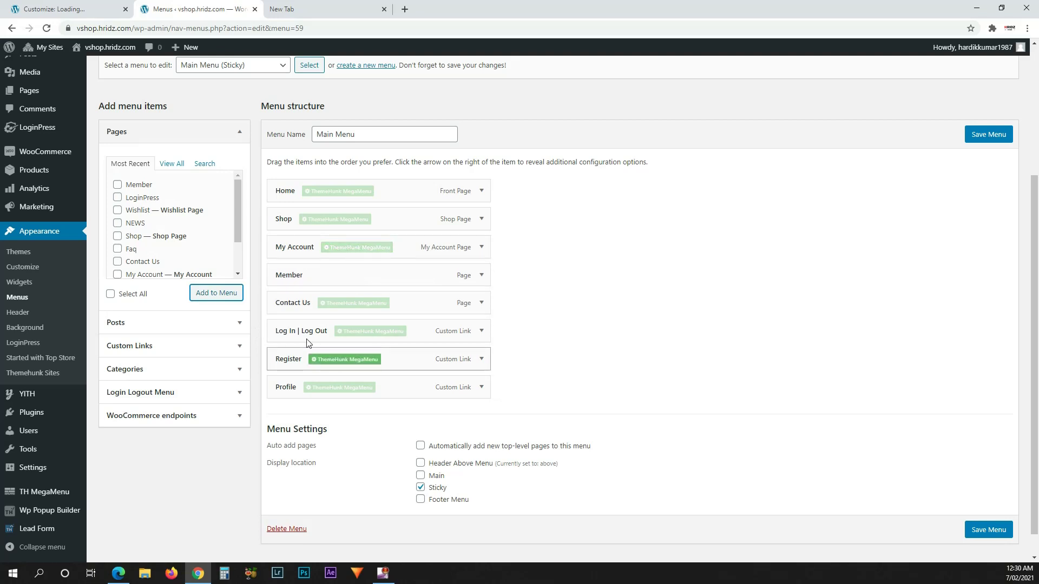
Nest Log In | Log Out, Profile and Register, in that order, as sub items under Member.
{"action": "left_click_drag", "start_coordinate": [304, 333], "coordinate": [325, 302]}
{"action": "left_click_drag", "start_coordinate": [297, 359], "coordinate": [319, 332]}
{"action": "left_click_drag", "start_coordinate": [292, 381], "coordinate": [310, 359]}
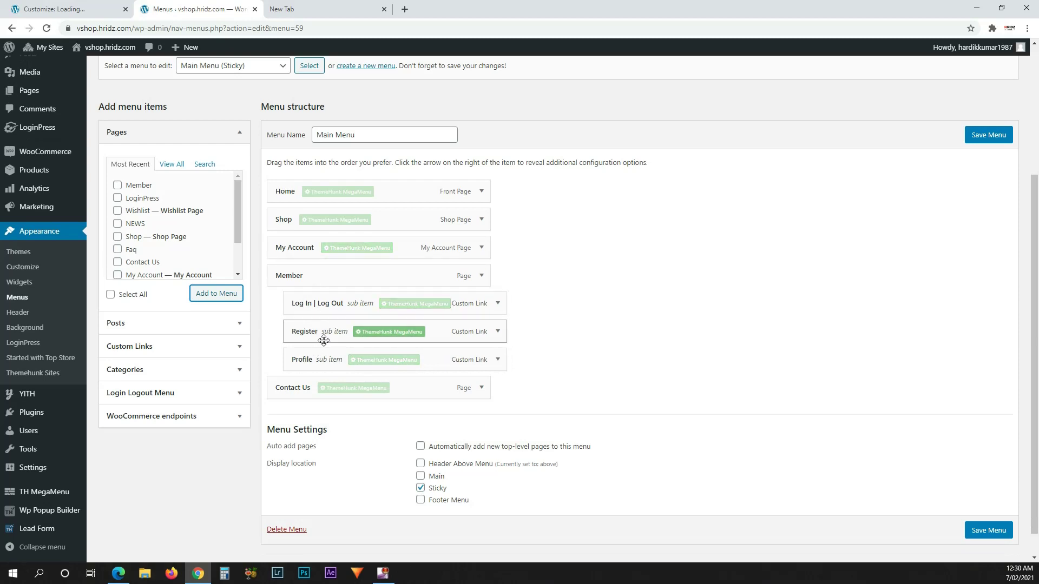
{"action": "left_click_drag", "start_coordinate": [319, 333], "coordinate": [320, 358]}
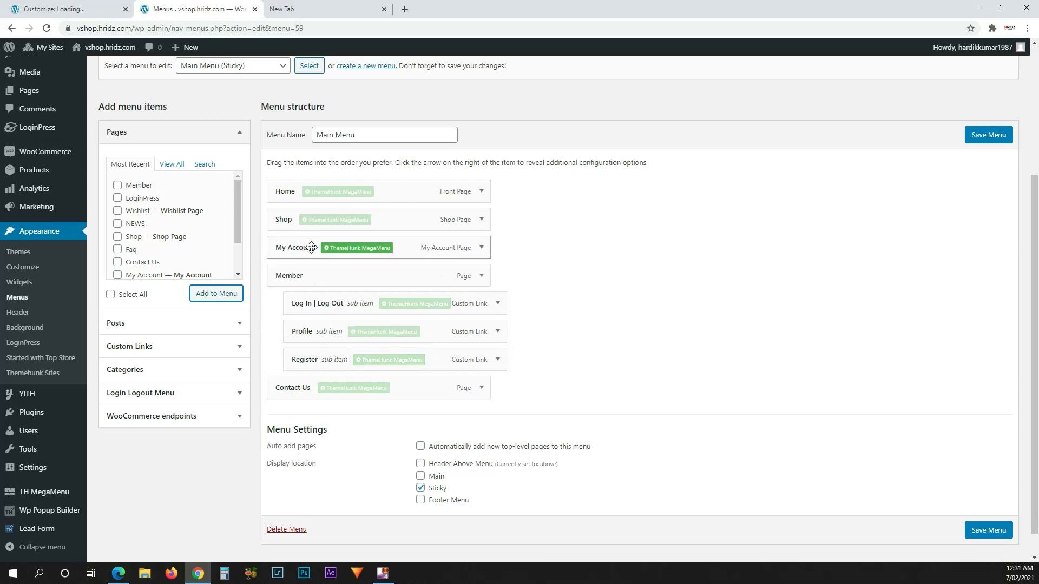
Remove the My Account page item from Main Menu.
{"action": "left_click", "coordinate": [482, 249]}
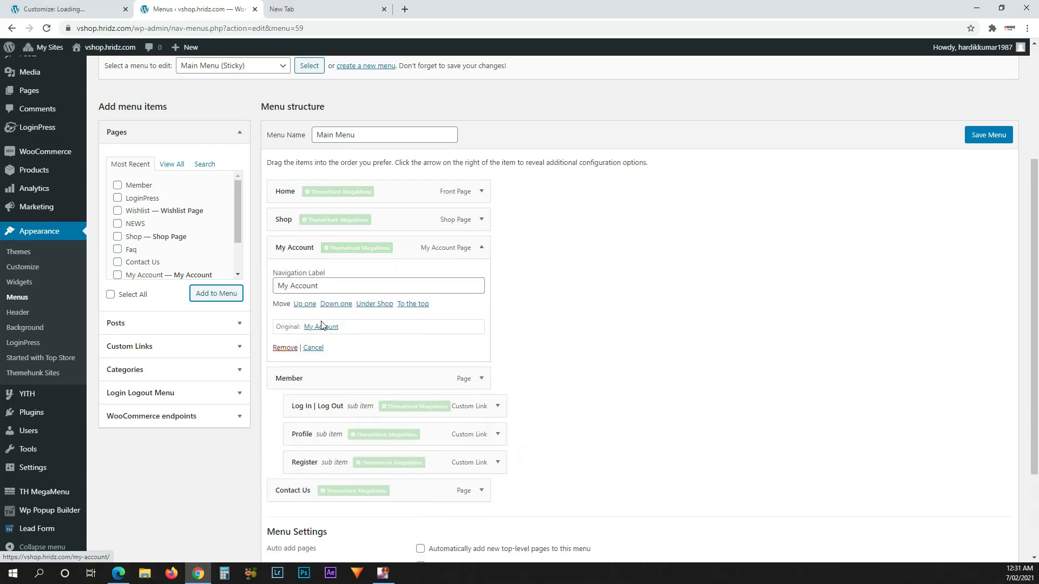
{"action": "left_click", "coordinate": [482, 250]}
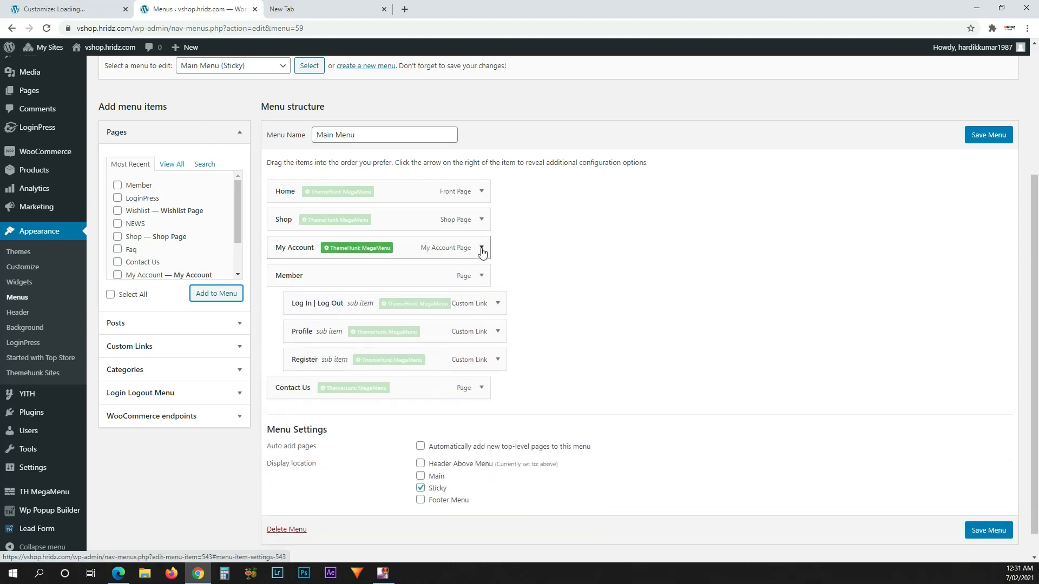
{"action": "left_click", "coordinate": [482, 249]}
{"action": "left_click", "coordinate": [286, 348]}
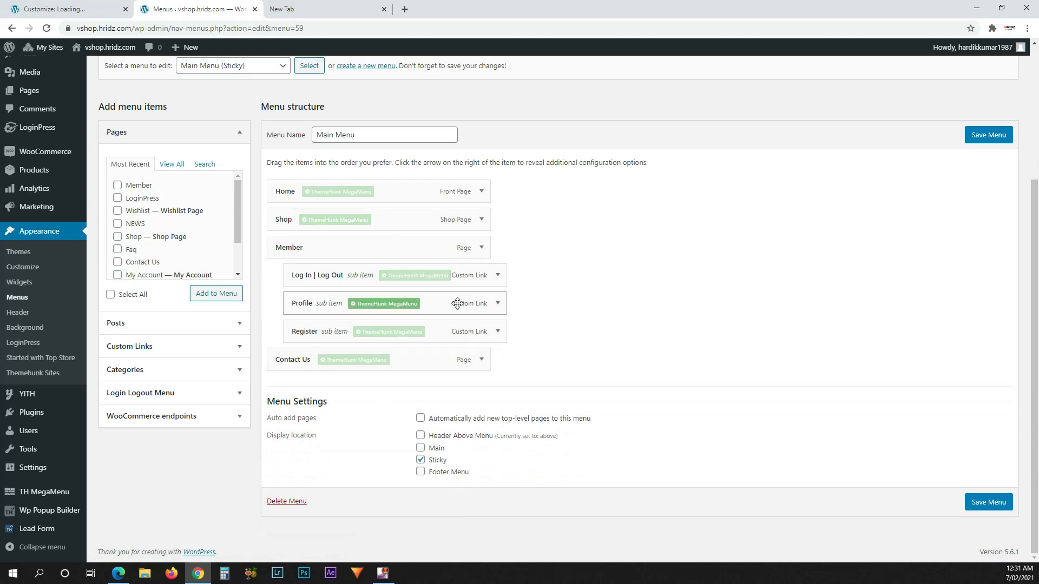
Change the Register sub item's navigation label to "Sign up".
{"action": "left_click", "coordinate": [498, 332]}
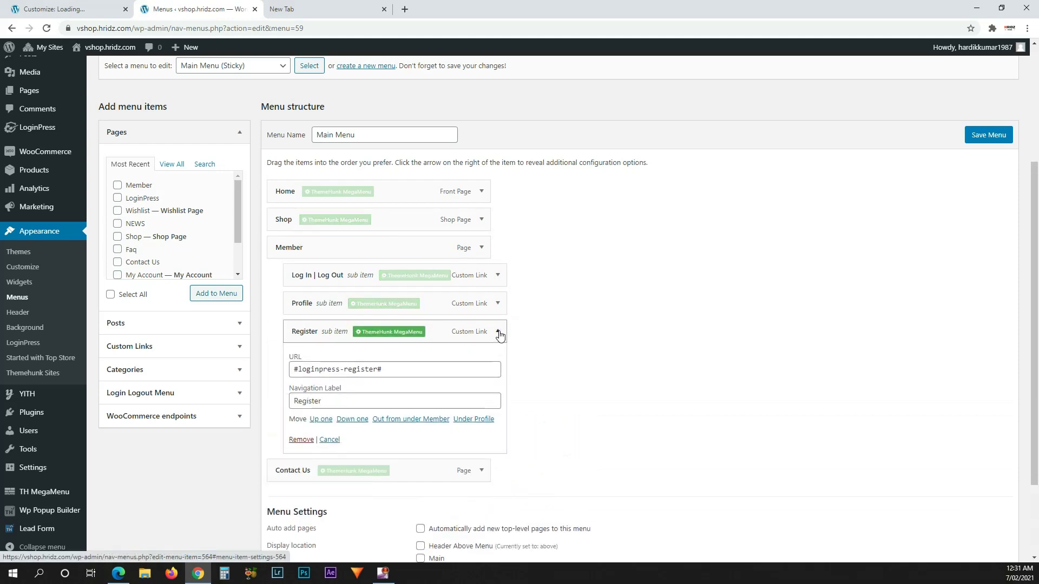
{"action": "left_click_drag", "start_coordinate": [324, 401], "coordinate": [287, 410]}
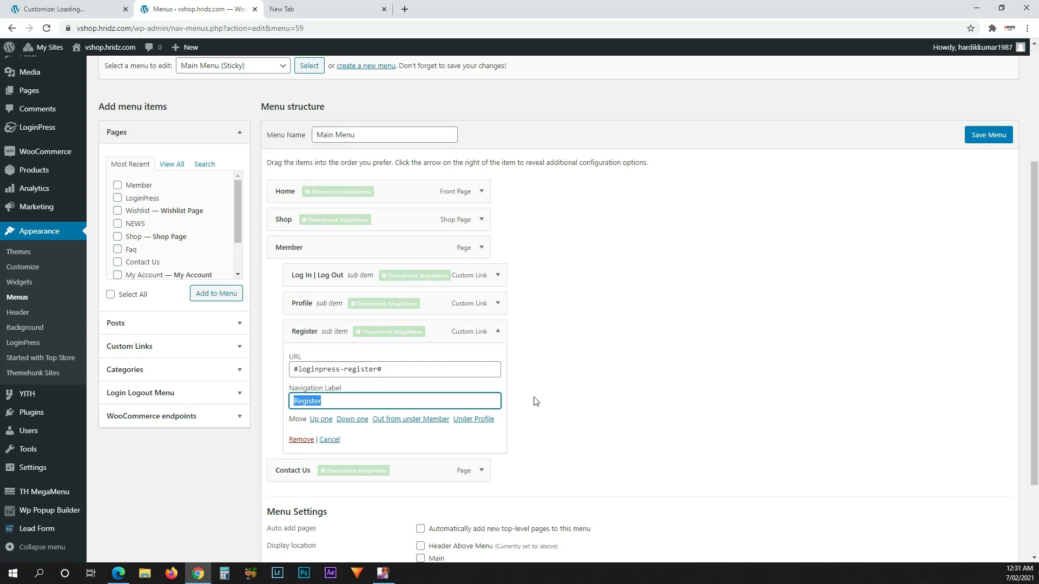
{"action": "type", "text": "Sign up"}
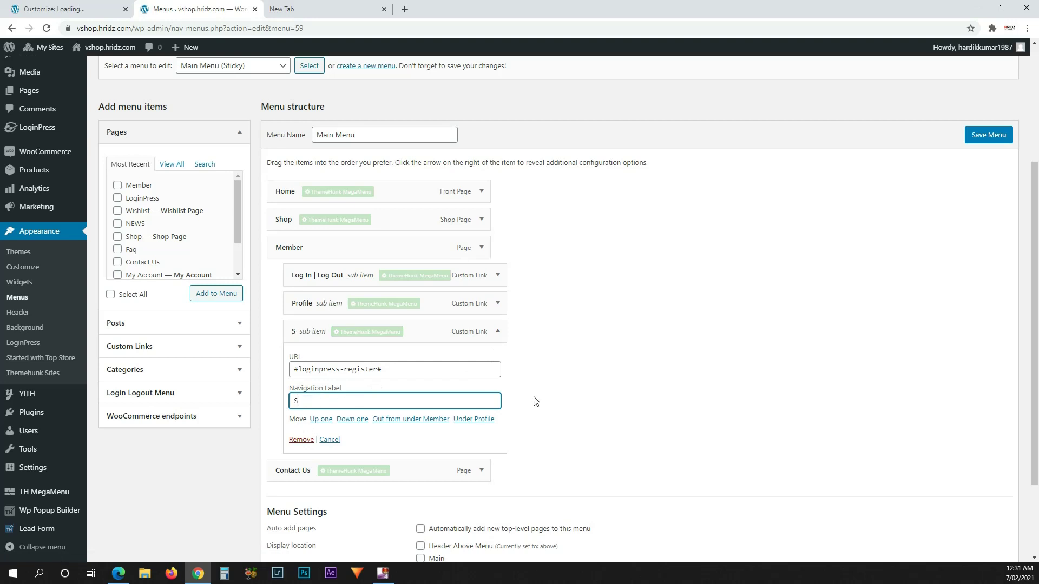
{"action": "left_click", "coordinate": [603, 389]}
{"action": "left_click", "coordinate": [497, 332]}
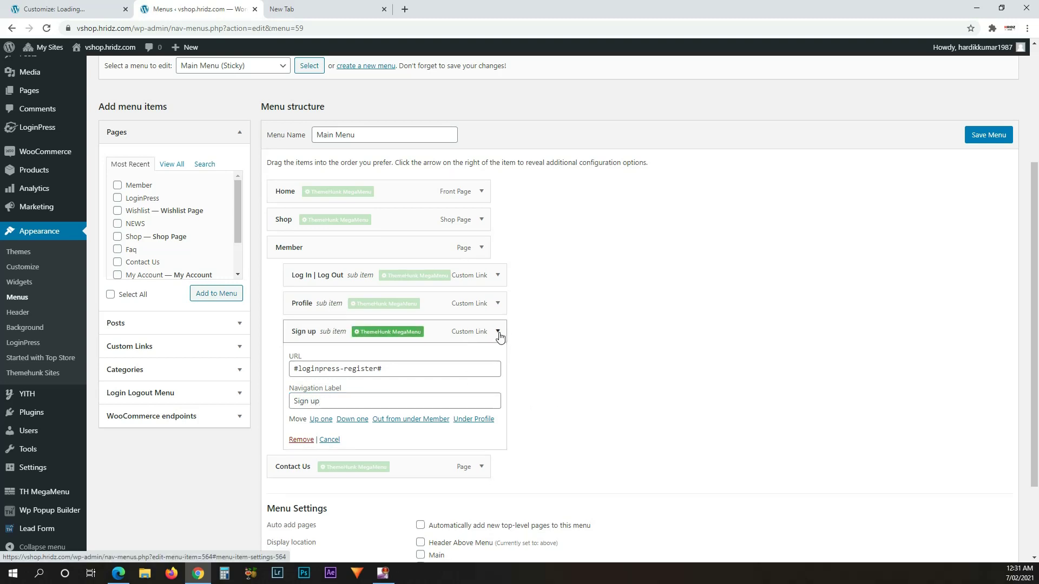
Change the Profile sub item's navigation label to "My Account" and save the menu.
{"action": "left_click", "coordinate": [497, 304]}
{"action": "double_click", "coordinate": [409, 371]}
{"action": "type", "text": "My "}
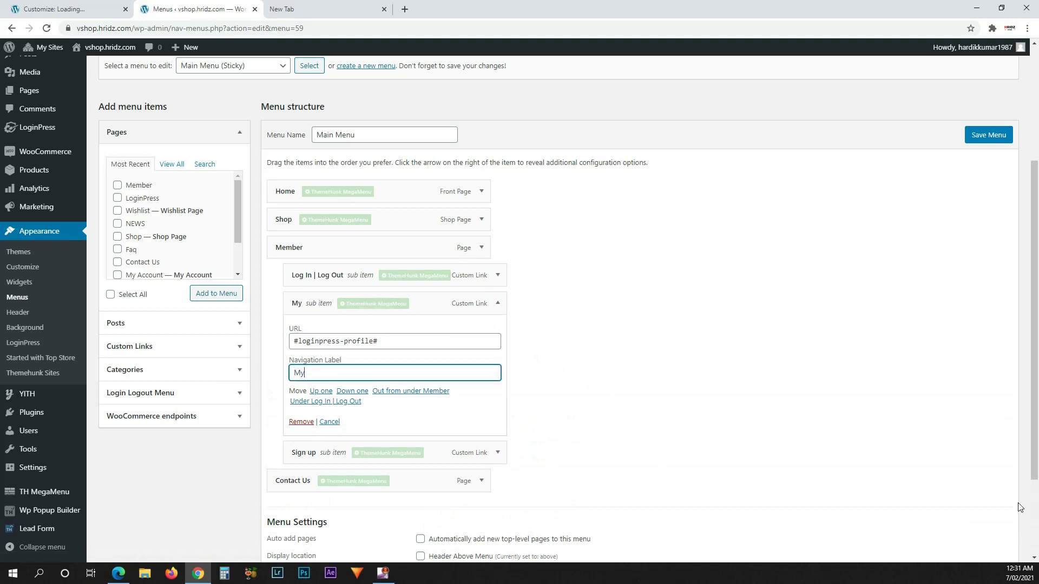
{"action": "type", "text": "Account"}
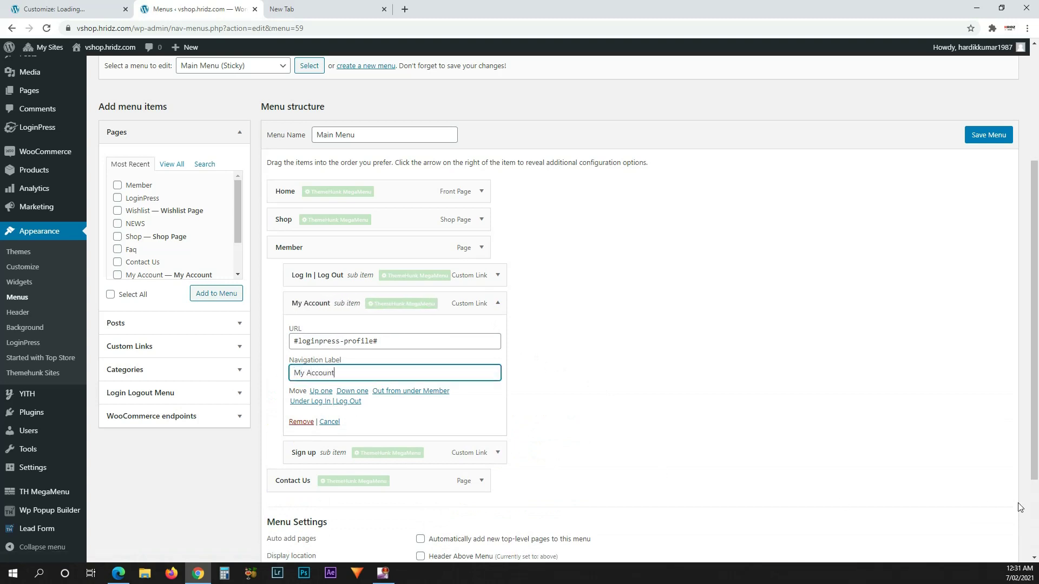
{"action": "scroll", "coordinate": [528, 323], "scroll_direction": "up", "scroll_amount": 1}
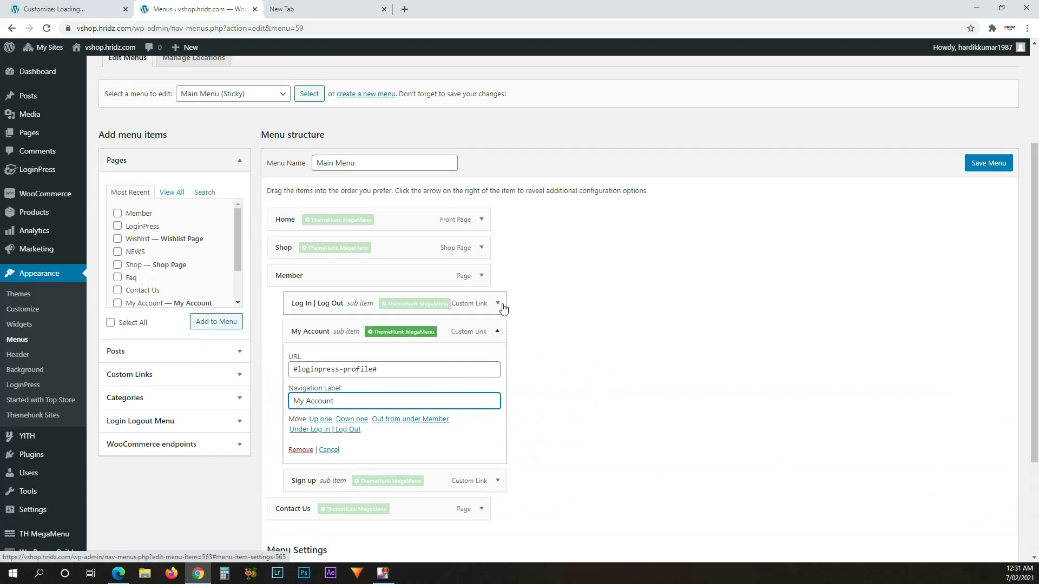
{"action": "left_click", "coordinate": [498, 333]}
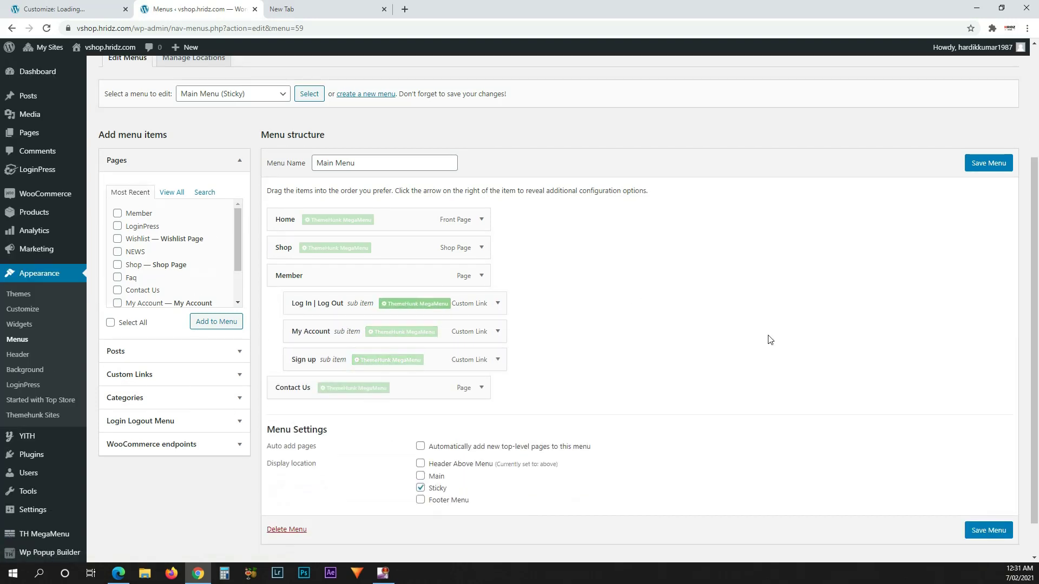
{"action": "left_click", "coordinate": [989, 530]}
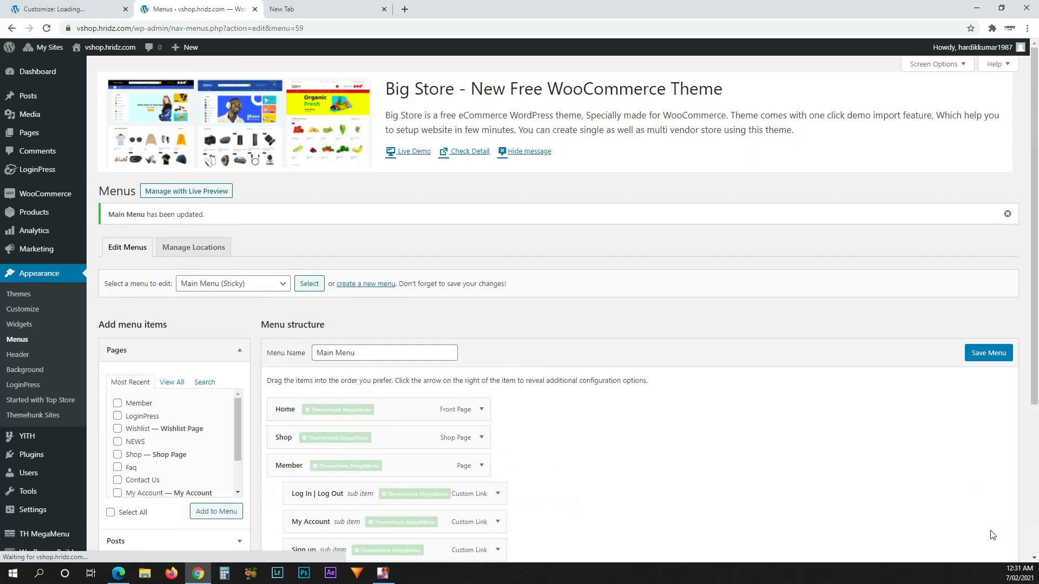
Switch to the shop's front page in Edge and reload it to check the navigation menu.
{"action": "scroll", "coordinate": [741, 473], "scroll_direction": "down", "scroll_amount": 2}
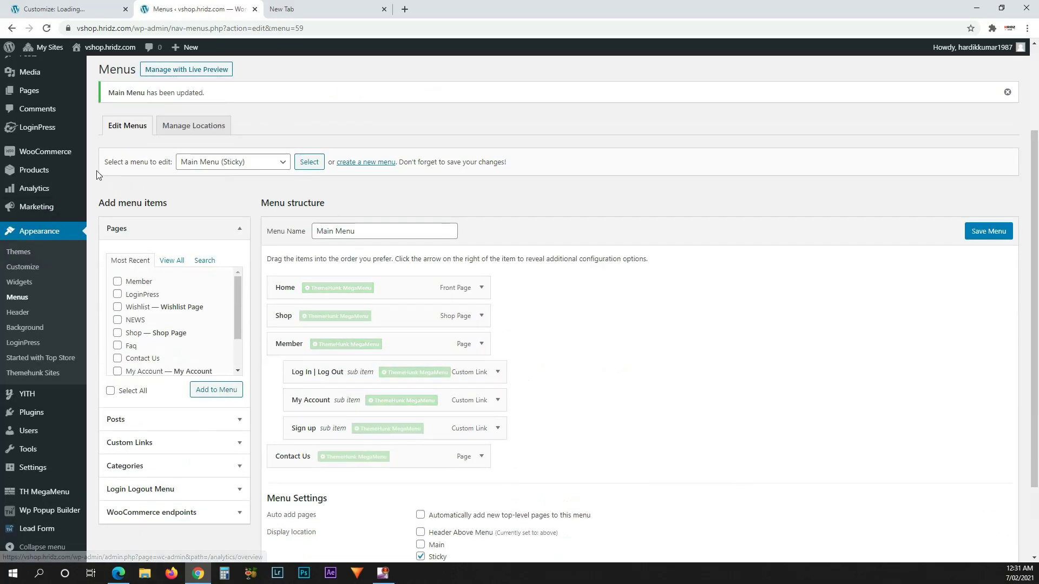
{"action": "left_click", "coordinate": [310, 7]}
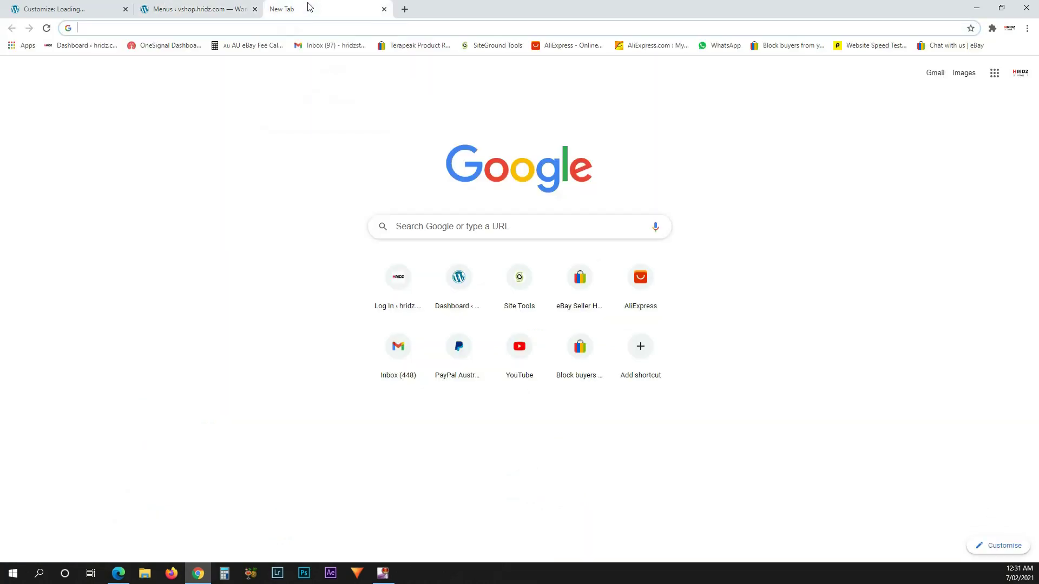
{"action": "left_click", "coordinate": [119, 574]}
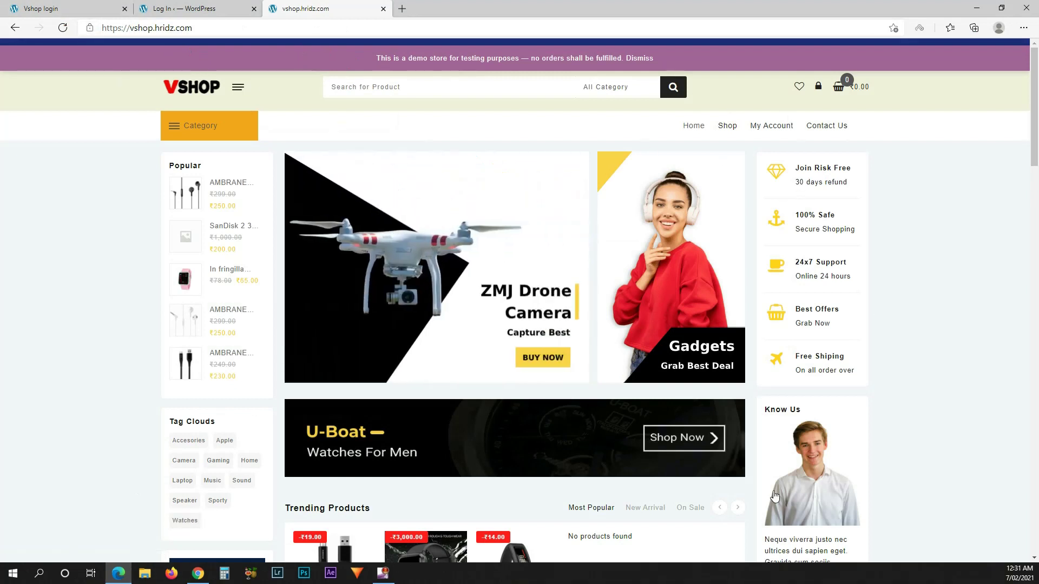
{"action": "left_click", "coordinate": [70, 30]}
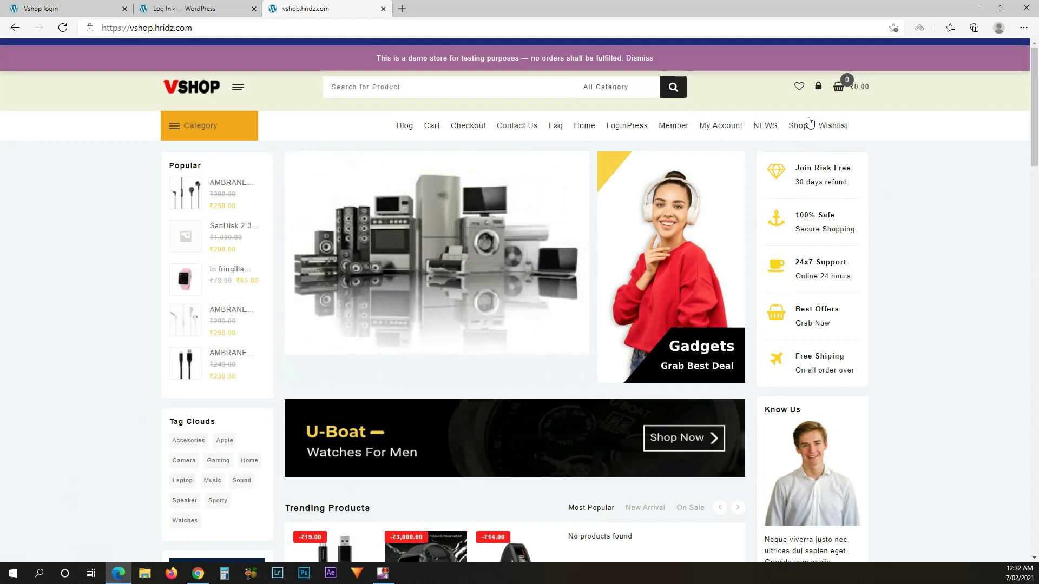
Return to the menu editor in Chrome, assign Main Menu to the Main display location as well and save it.
{"action": "left_click", "coordinate": [198, 573]}
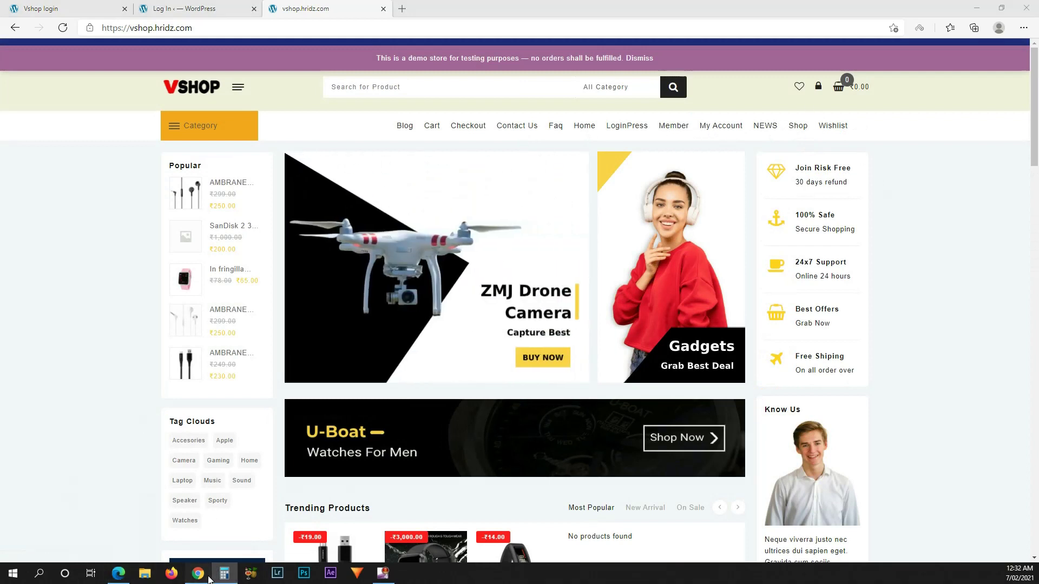
{"action": "left_click", "coordinate": [181, 9]}
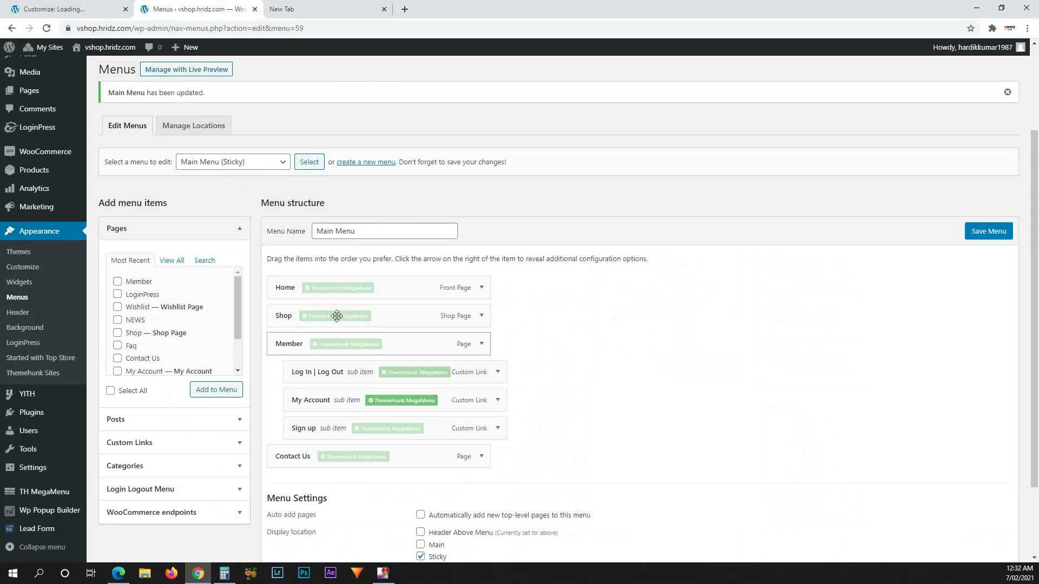
{"action": "scroll", "coordinate": [455, 519], "scroll_direction": "down", "scroll_amount": 3}
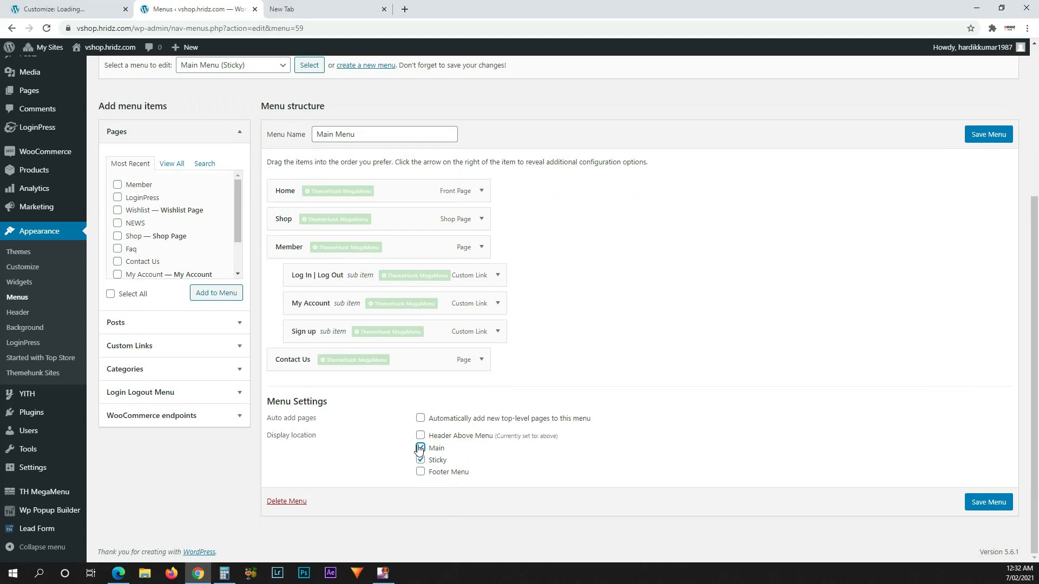
{"action": "left_click", "coordinate": [990, 509]}
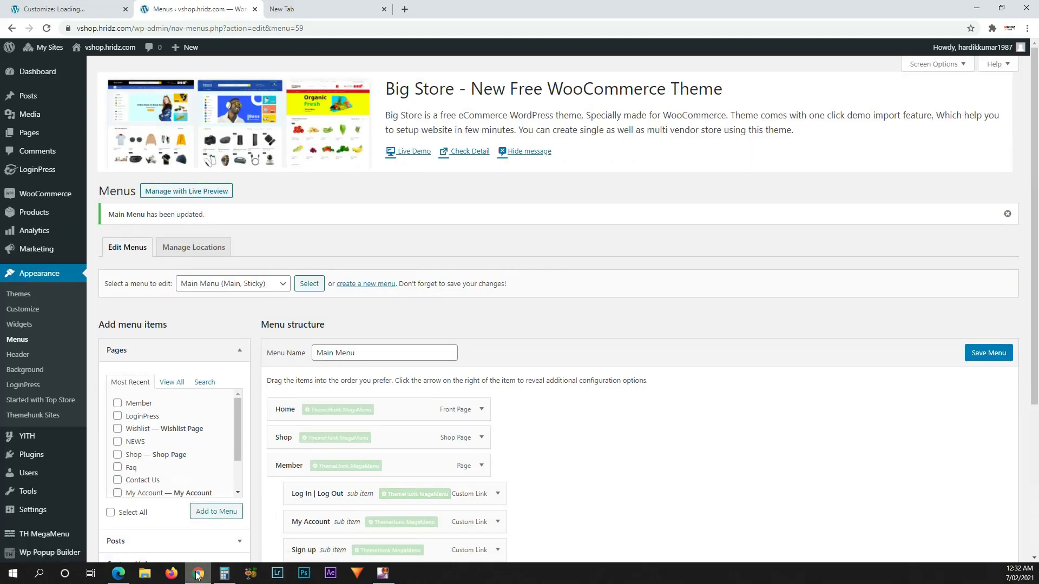
Reload the shop's front page in Edge and log in through the Log In link under Member with the prefilled credentials.
{"action": "left_click", "coordinate": [198, 575]}
{"action": "left_click", "coordinate": [62, 28]}
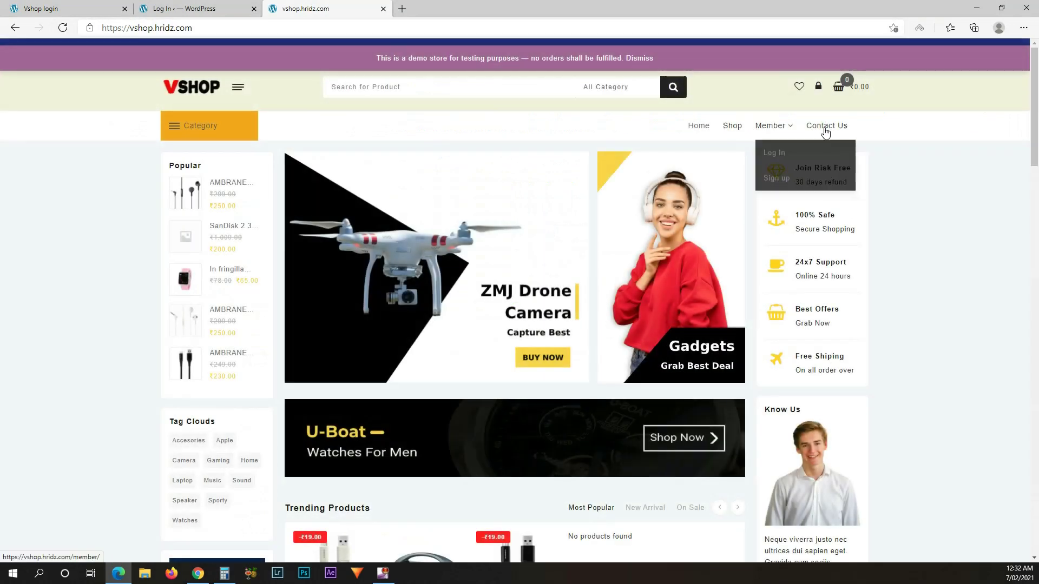
{"action": "mouse_move", "coordinate": [786, 130]}
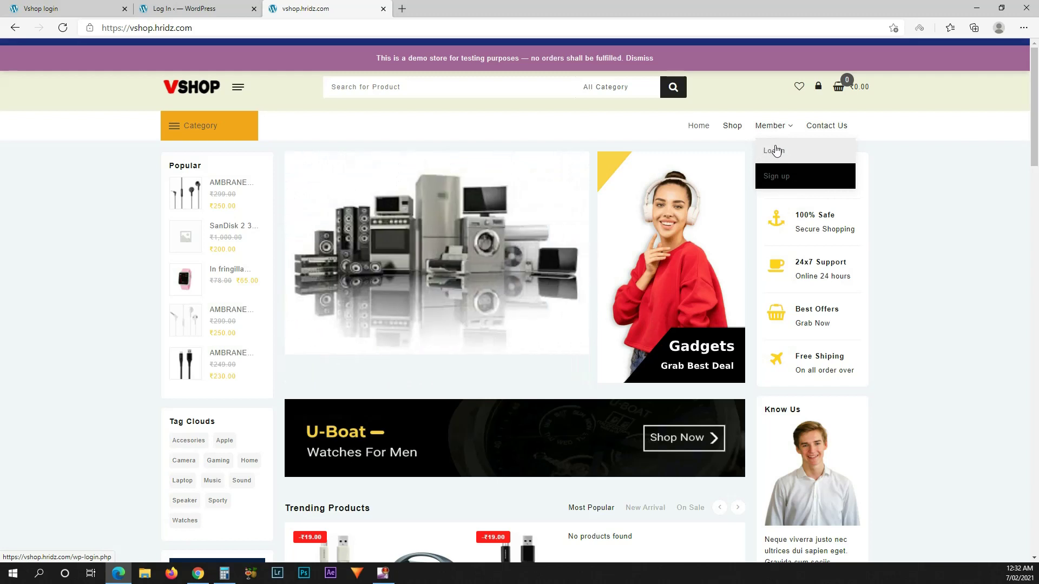
{"action": "left_click", "coordinate": [779, 152]}
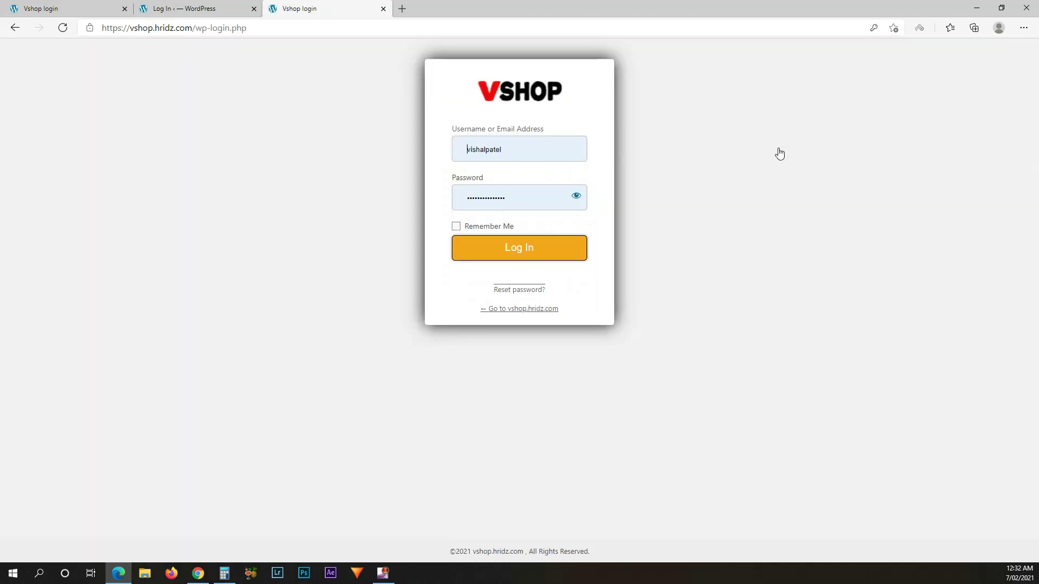
{"action": "left_click", "coordinate": [507, 249]}
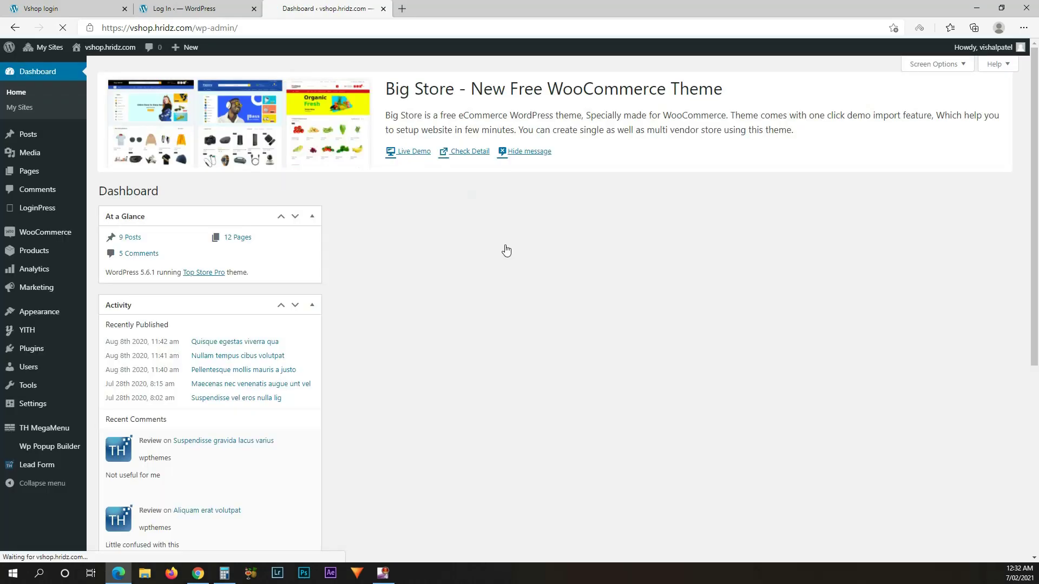
Go from the admin dashboard back to the shop's front page at vshop.hridz.com.
{"action": "left_click_drag", "start_coordinate": [191, 28], "coordinate": [337, 28]}
{"action": "key", "text": "BackSpace"}
{"action": "key", "text": "Return"}
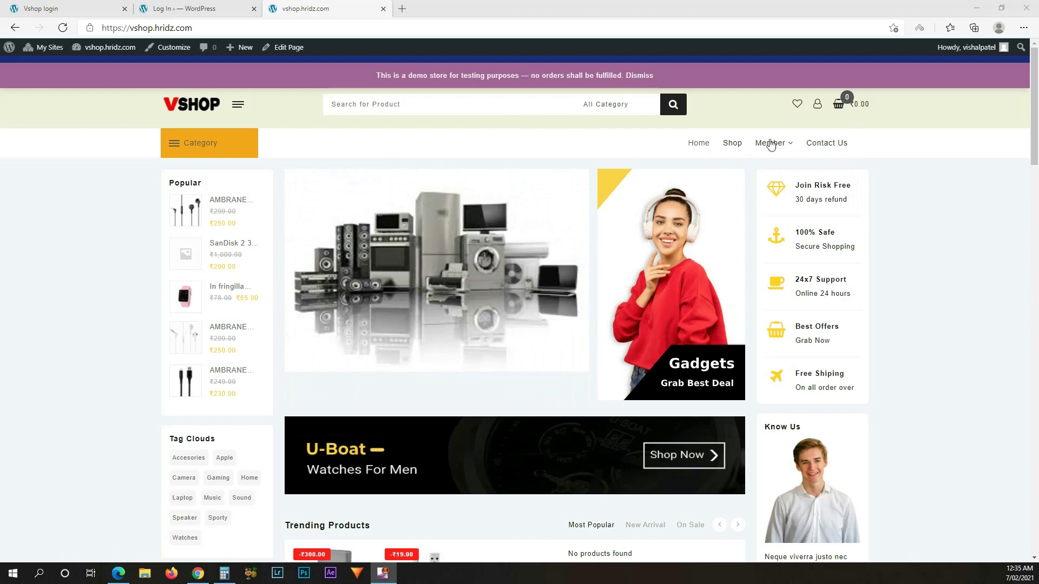
Log out through the Log Out link under Member, then return to the shop's front page and check the Member submenu.
{"action": "mouse_move", "coordinate": [771, 143]}
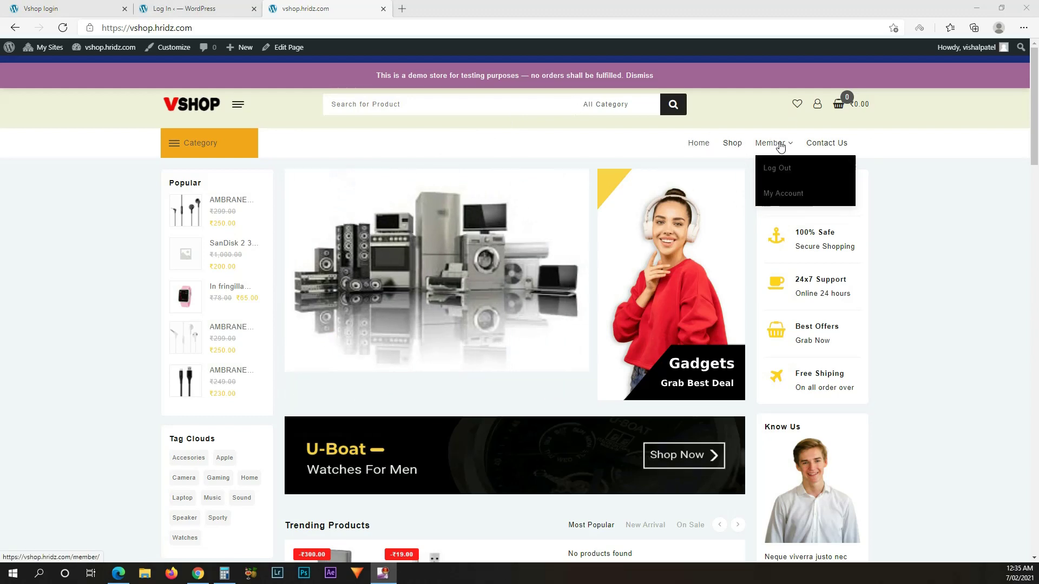
{"action": "left_click", "coordinate": [783, 177]}
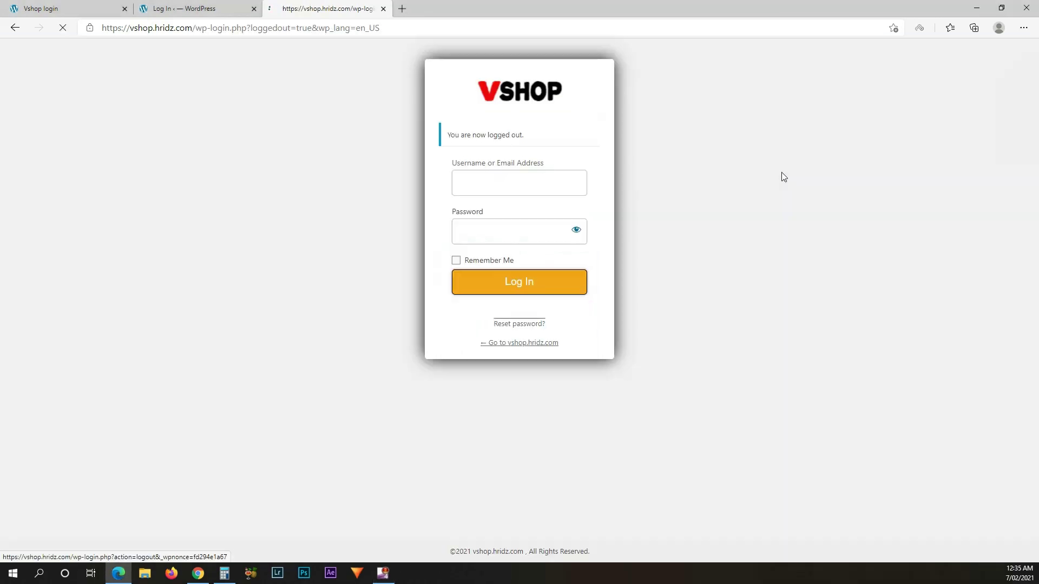
{"action": "left_click", "coordinate": [540, 344]}
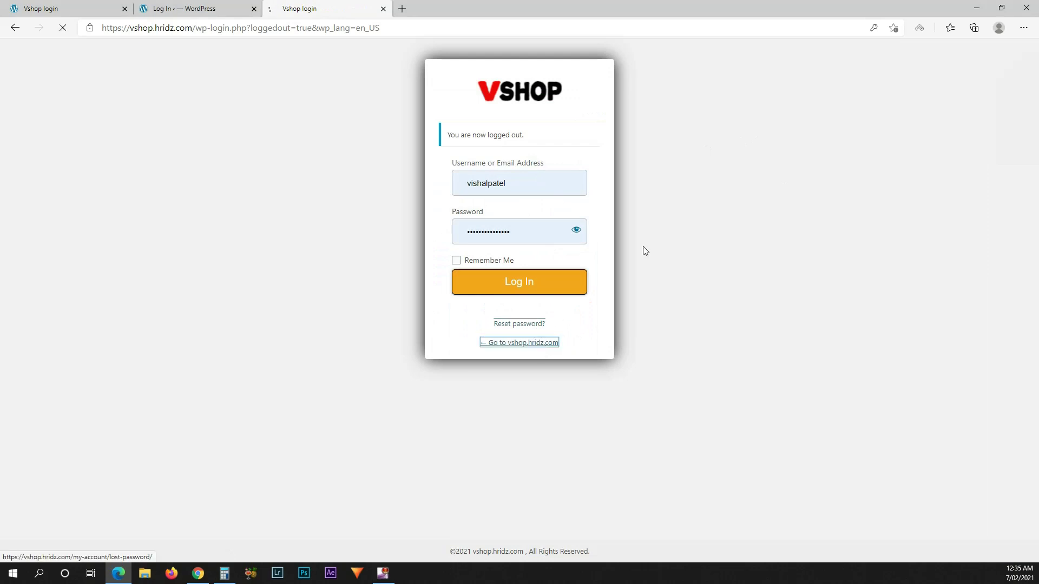
{"action": "mouse_move", "coordinate": [774, 133]}
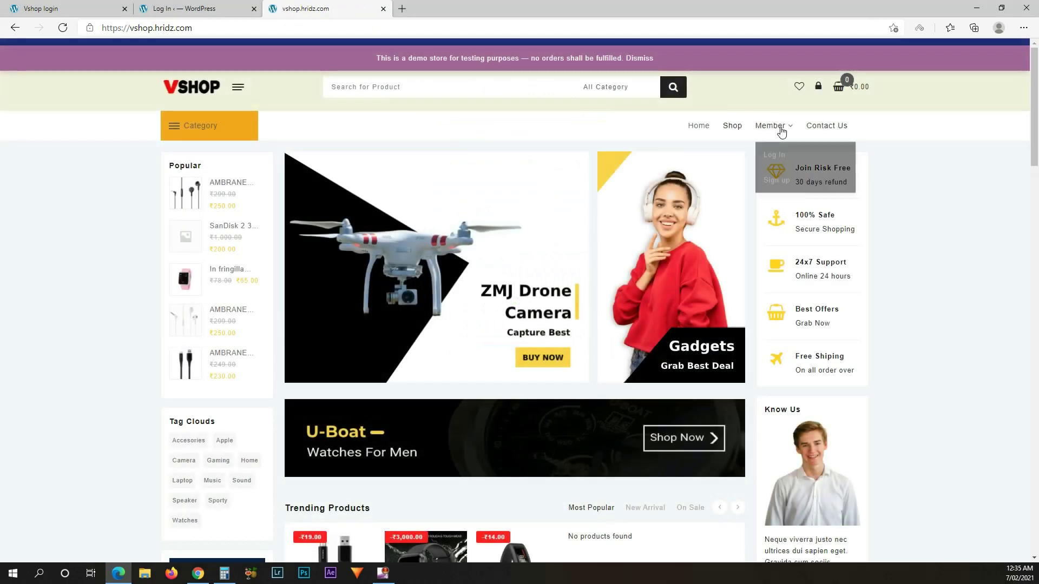